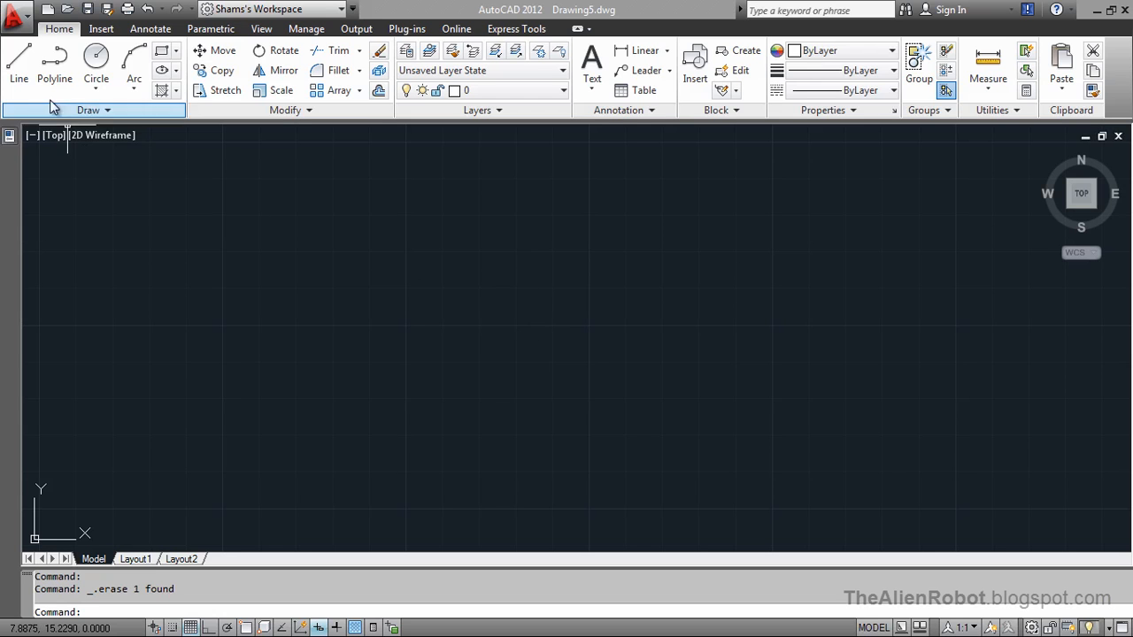
Draw a single line 1 unit long, sloping downward at about 29 degrees below horizontal.
{"action": "left_click", "coordinate": [19, 62]}
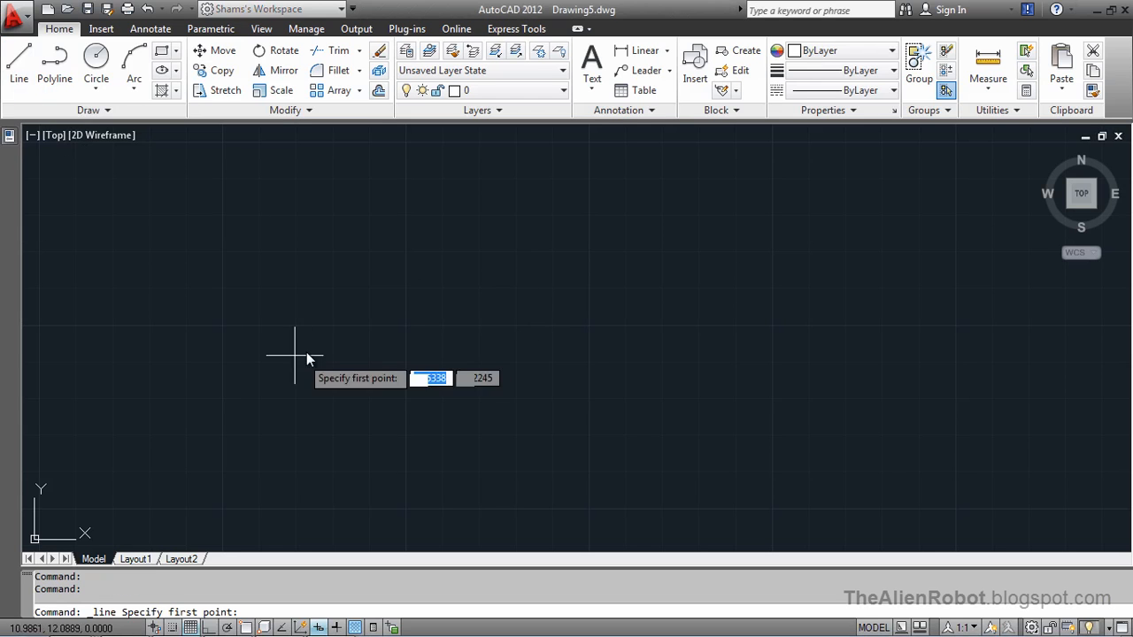
{"action": "left_click", "coordinate": [296, 256]}
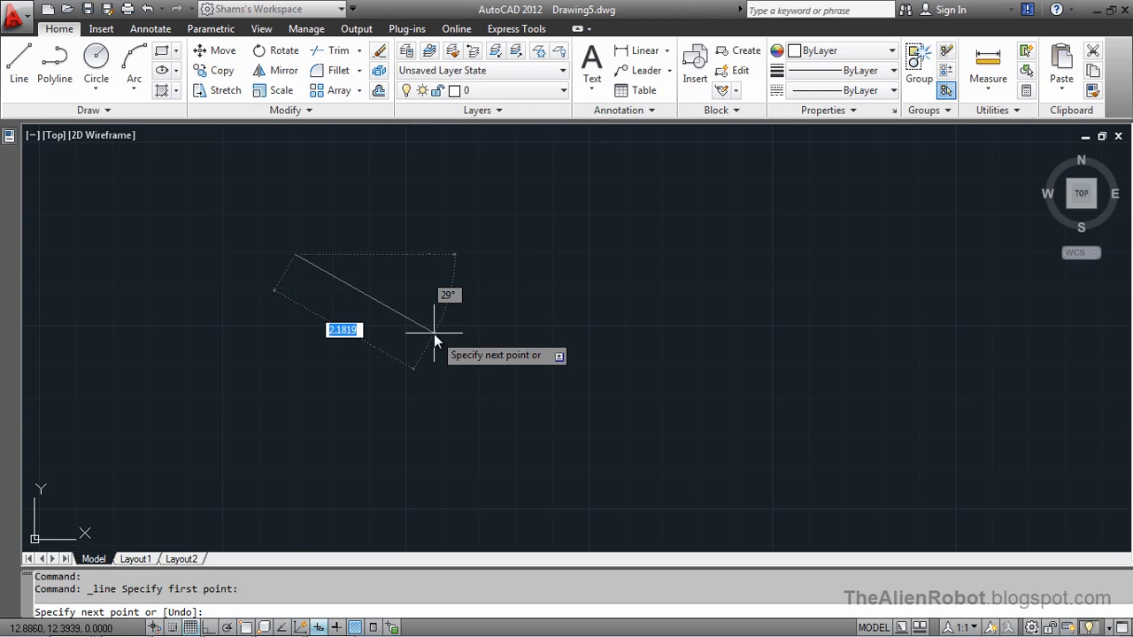
{"action": "type", "text": "1"}
{"action": "key", "text": "Return"}
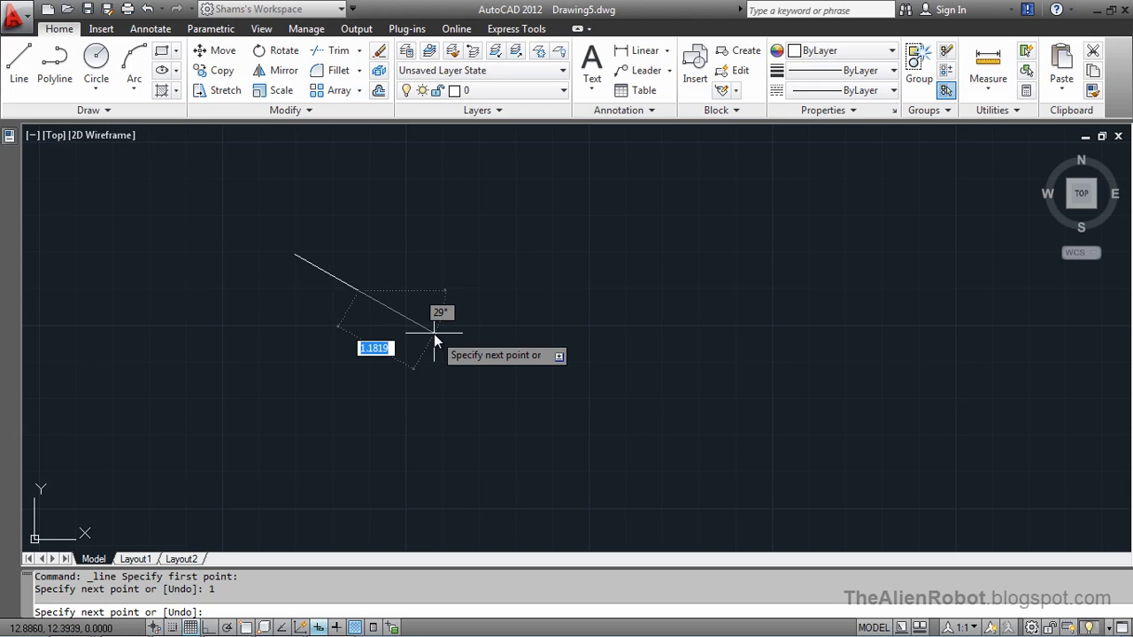
{"action": "key", "text": "Escape"}
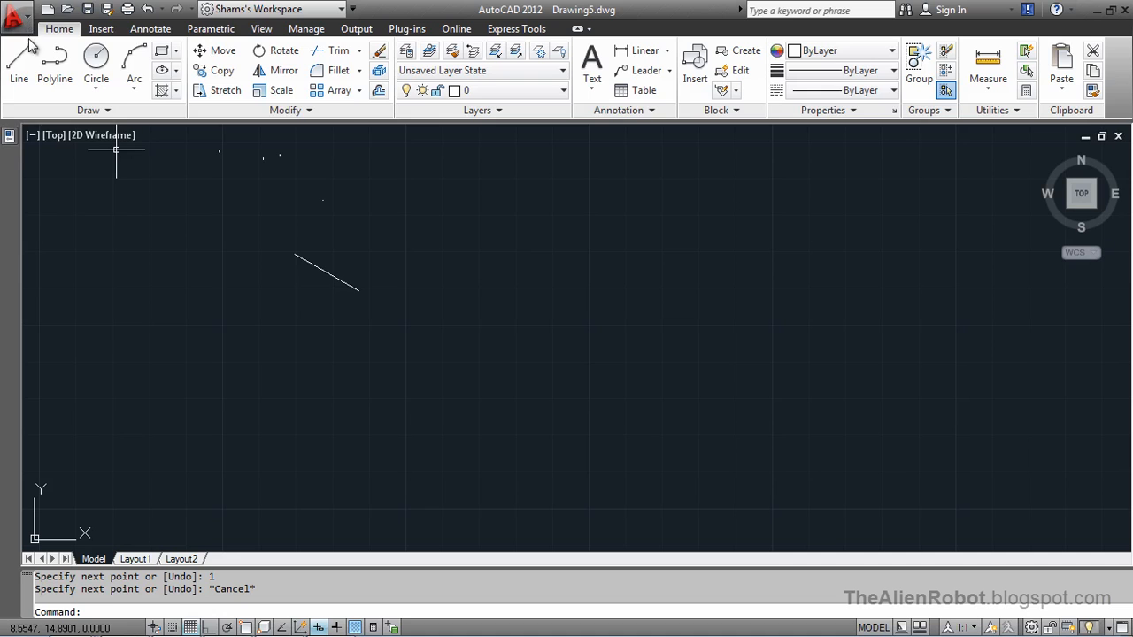
Open the drawing units settings and examine the units available for scaling inserted content.
{"action": "left_click", "coordinate": [14, 15]}
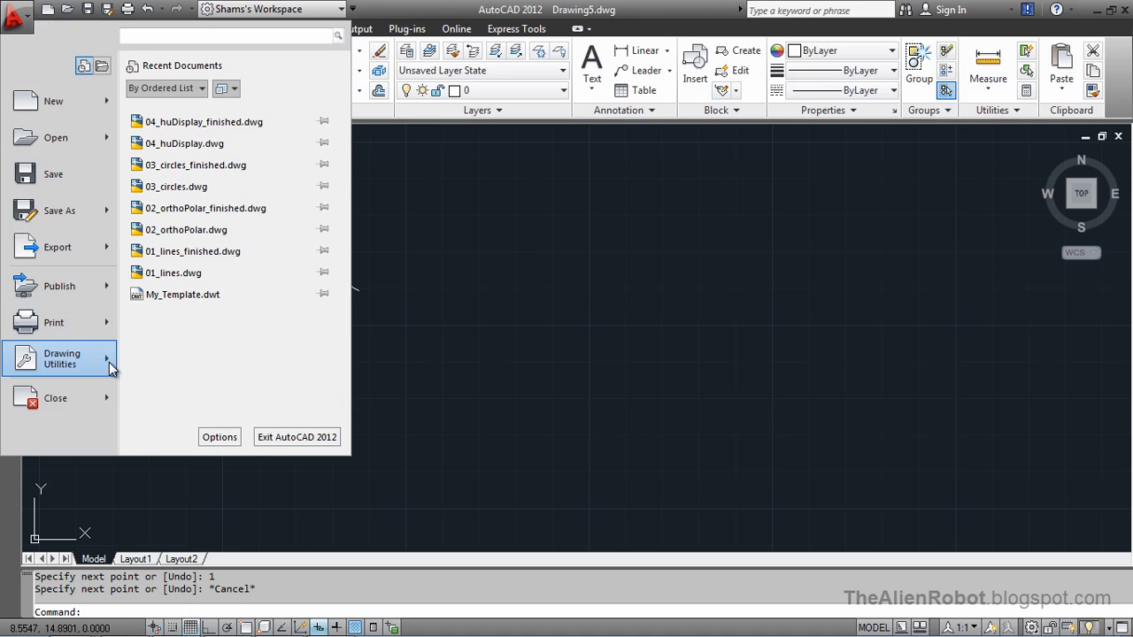
{"action": "mouse_move", "coordinate": [112, 368]}
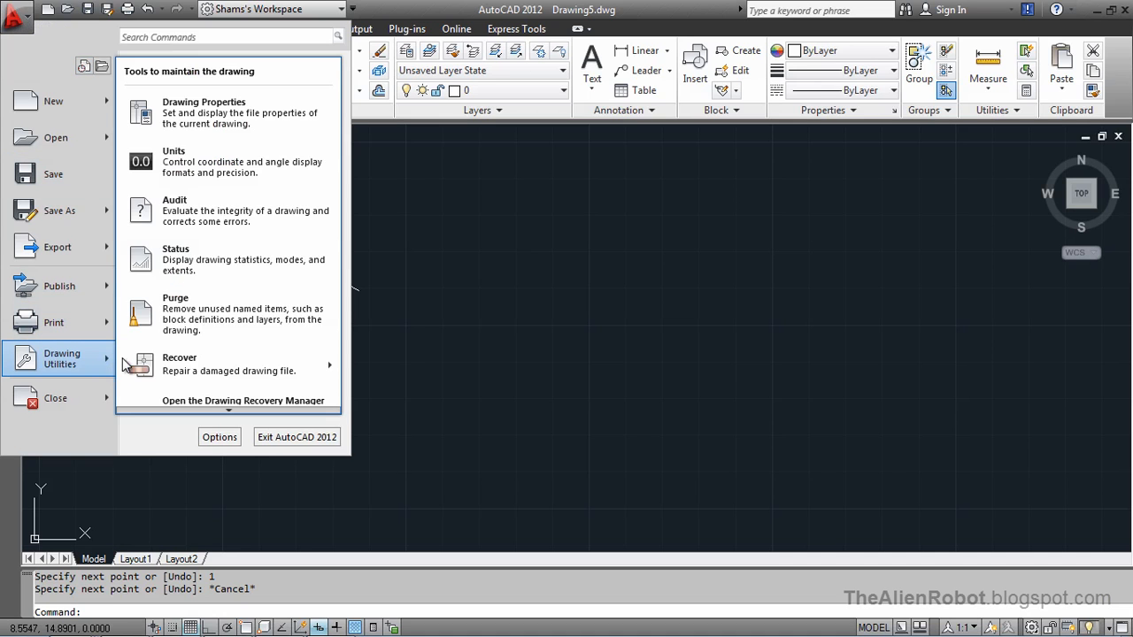
{"action": "left_click", "coordinate": [172, 160]}
{"action": "left_click_drag", "start_coordinate": [514, 159], "coordinate": [585, 148]}
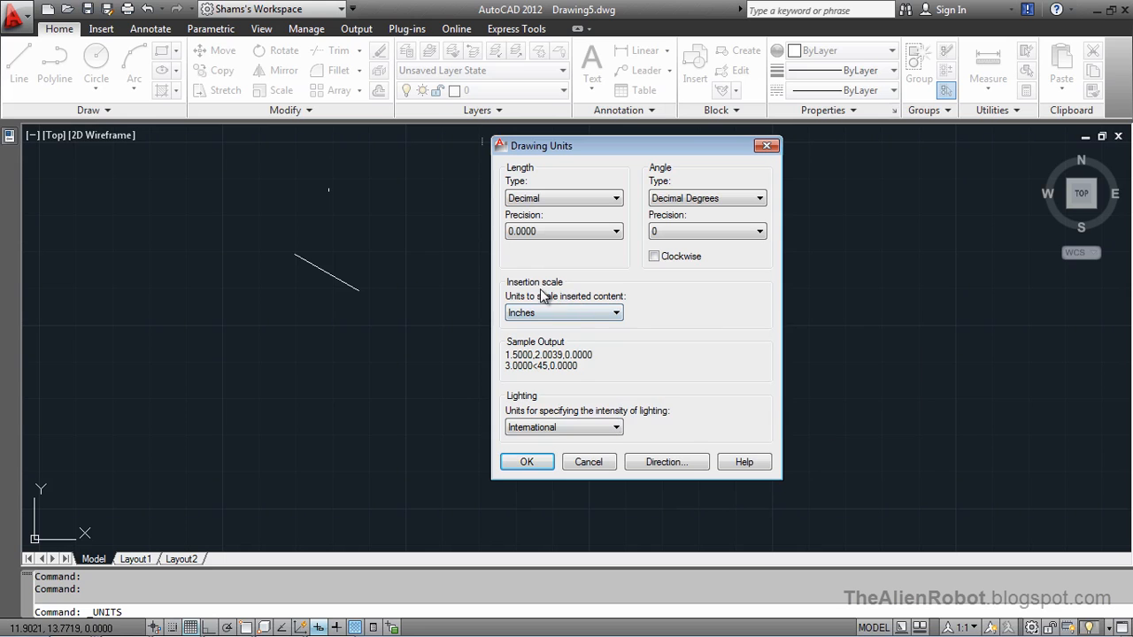
{"action": "left_click", "coordinate": [617, 314]}
{"action": "left_click", "coordinate": [617, 314]}
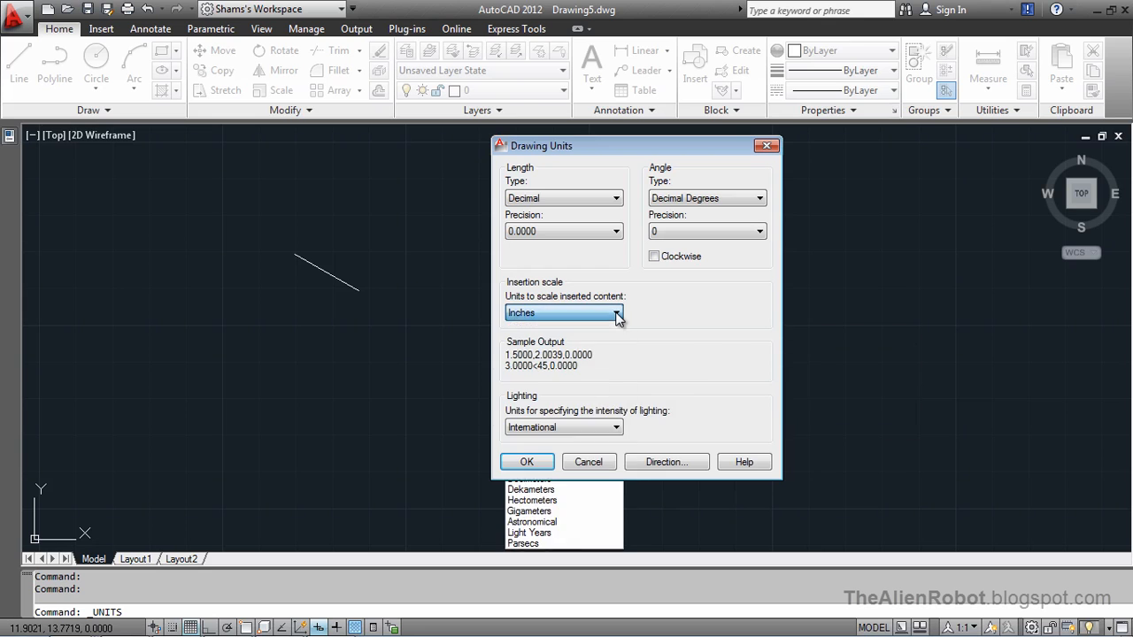
{"action": "left_click", "coordinate": [617, 314]}
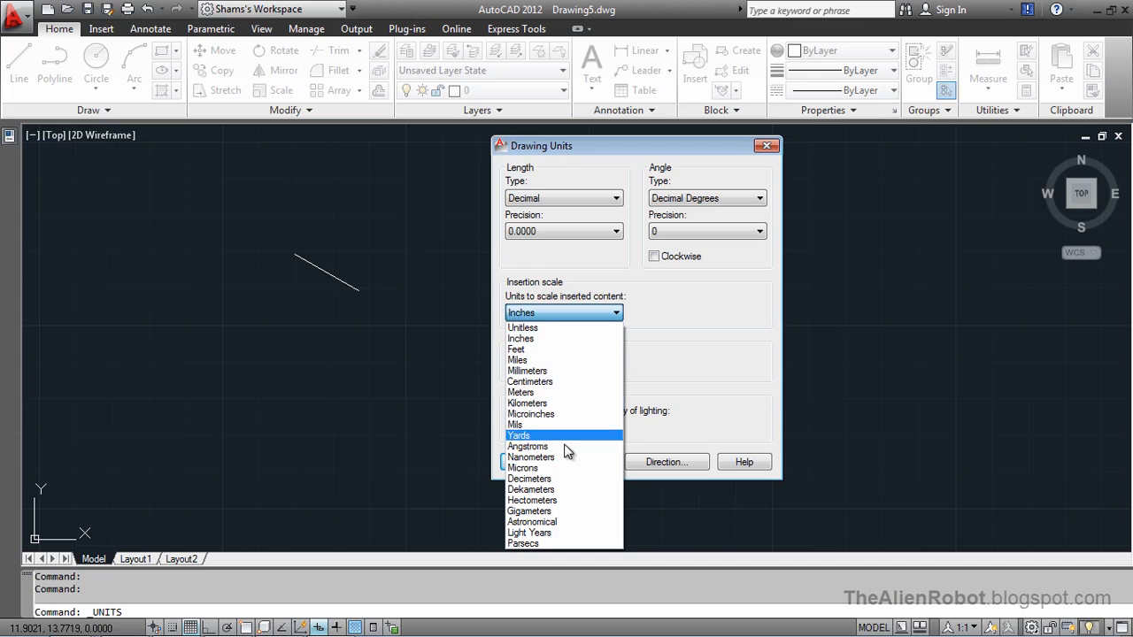
{"action": "left_click", "coordinate": [619, 312]}
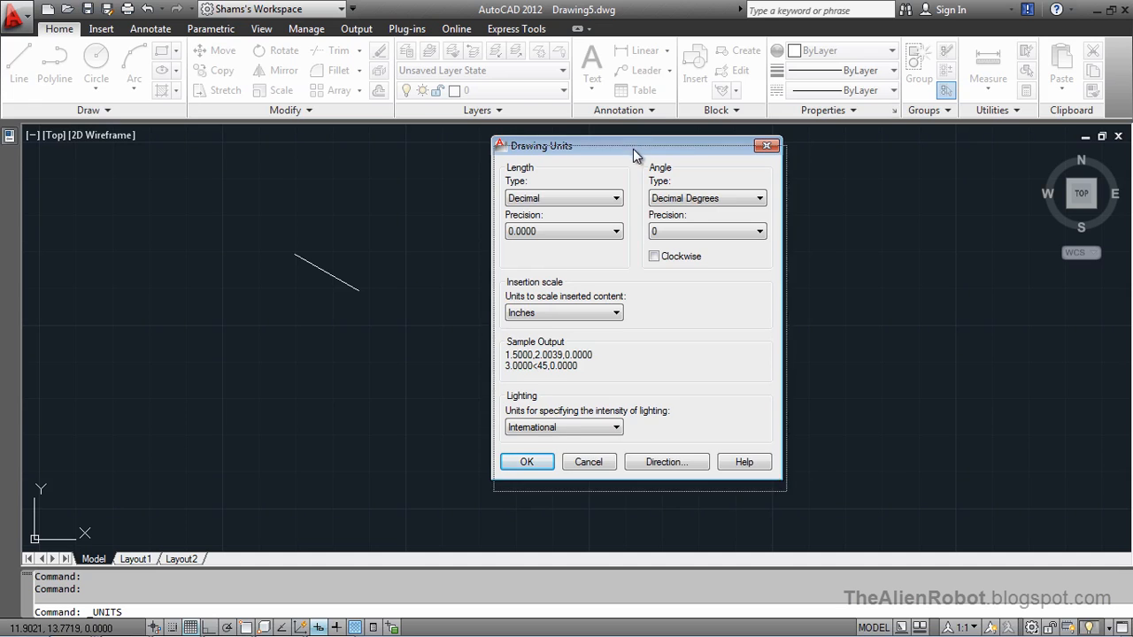
{"action": "left_click_drag", "start_coordinate": [629, 137], "coordinate": [650, 154]}
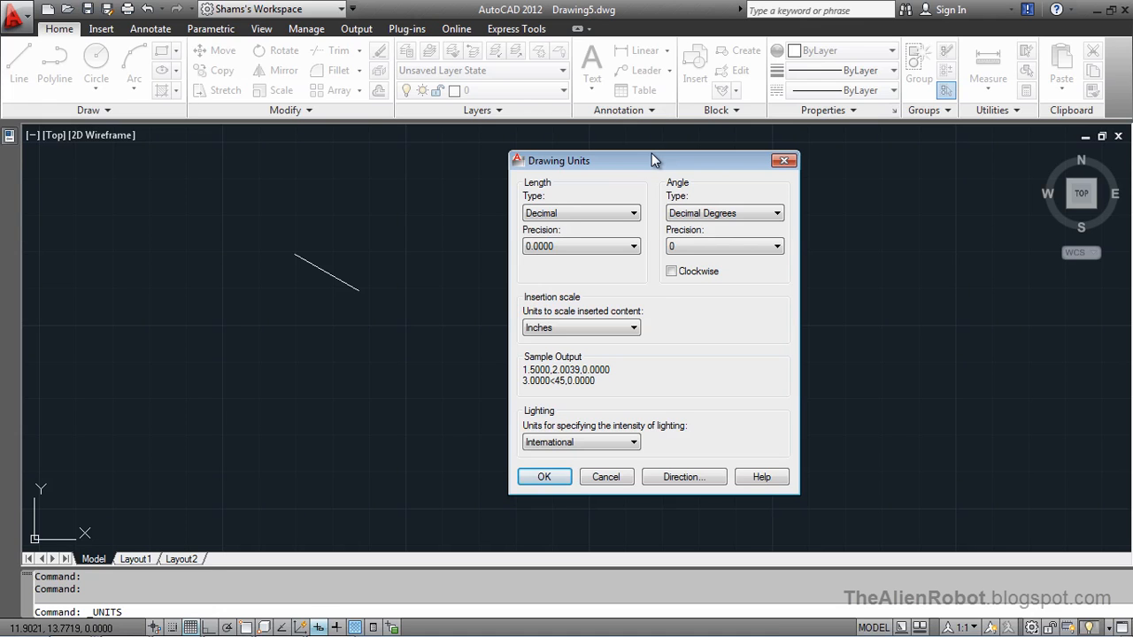
{"action": "left_click", "coordinate": [633, 329]}
{"action": "left_click", "coordinate": [634, 329]}
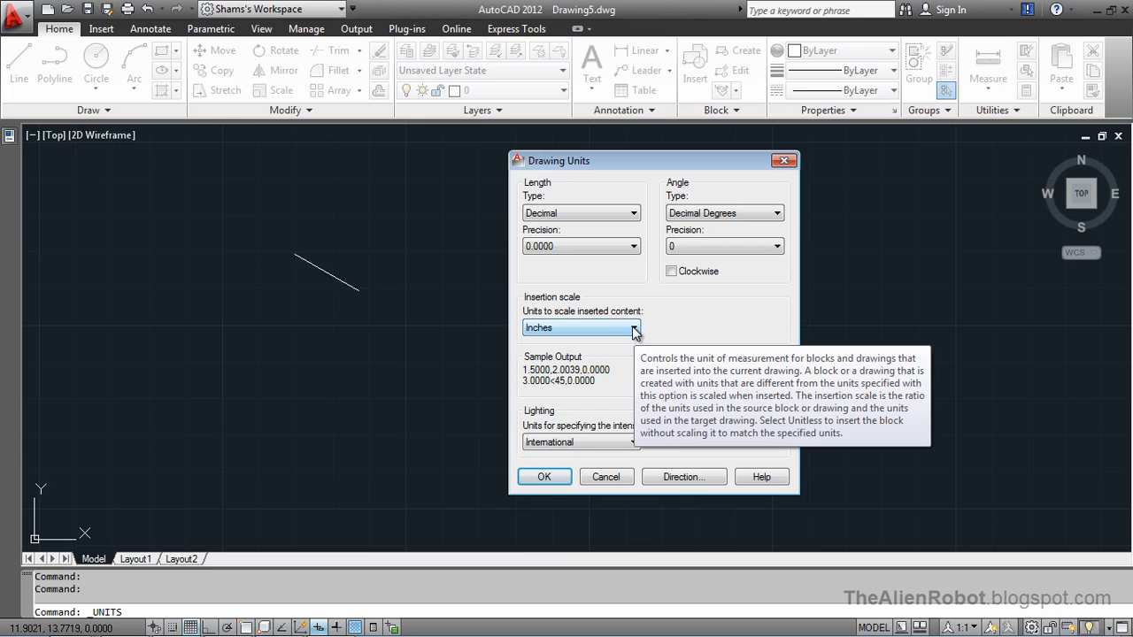
{"action": "left_click", "coordinate": [634, 330]}
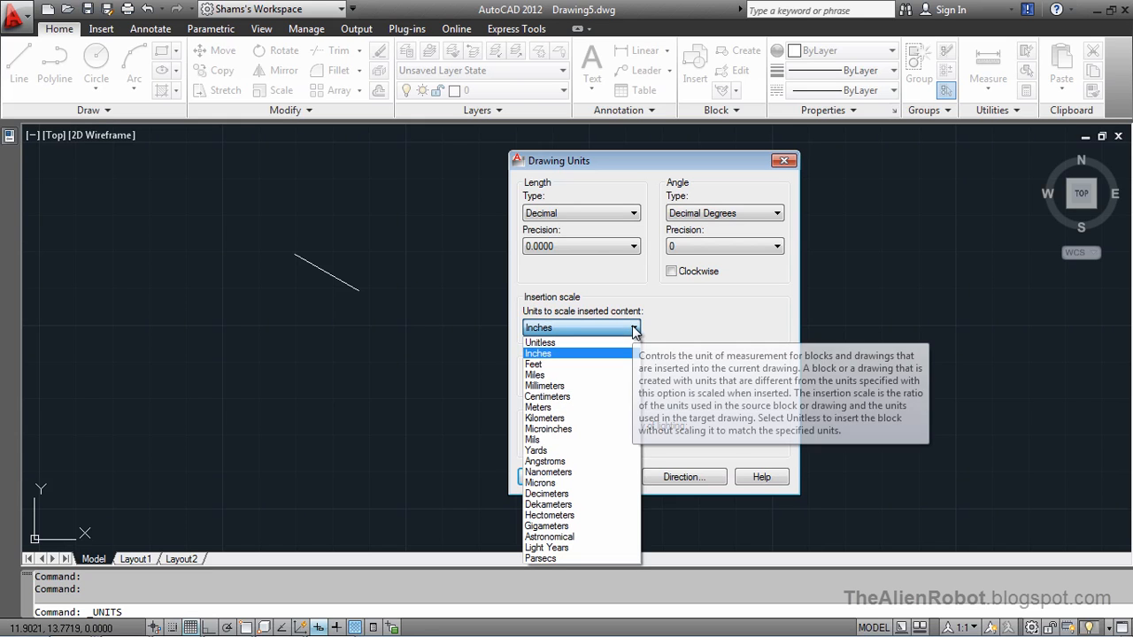
{"action": "left_click", "coordinate": [634, 329]}
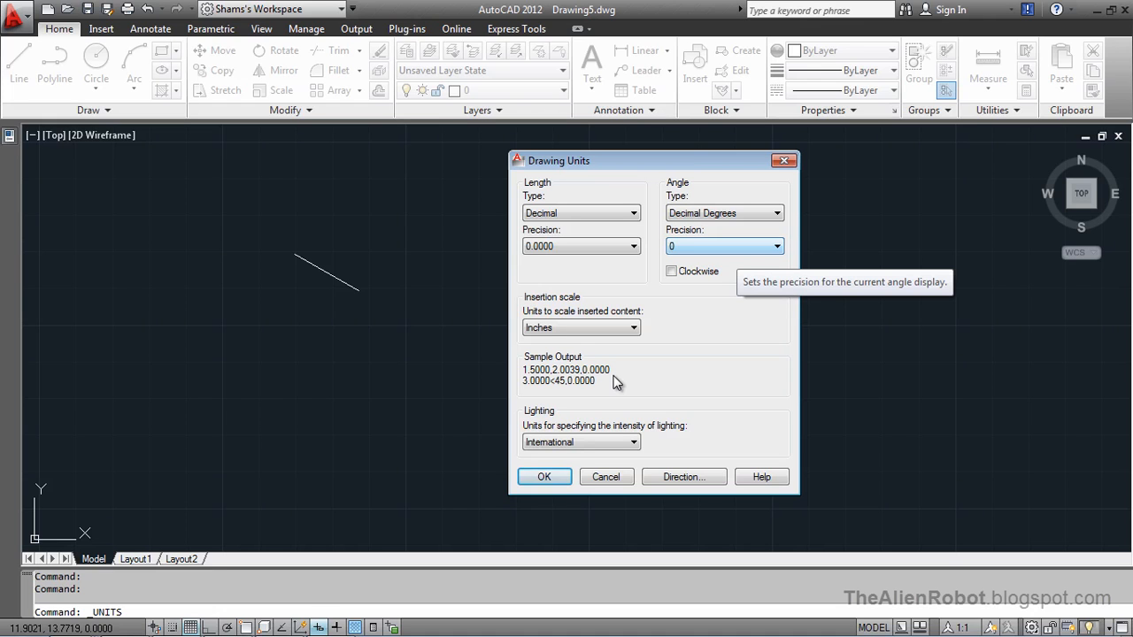
Set the angle precision to three decimal places (0.000) and accept the drawing units.
{"action": "key", "text": "alt+Down"}
{"action": "key", "text": "Down"}
{"action": "key", "text": "Down"}
{"action": "key", "text": "Return"}
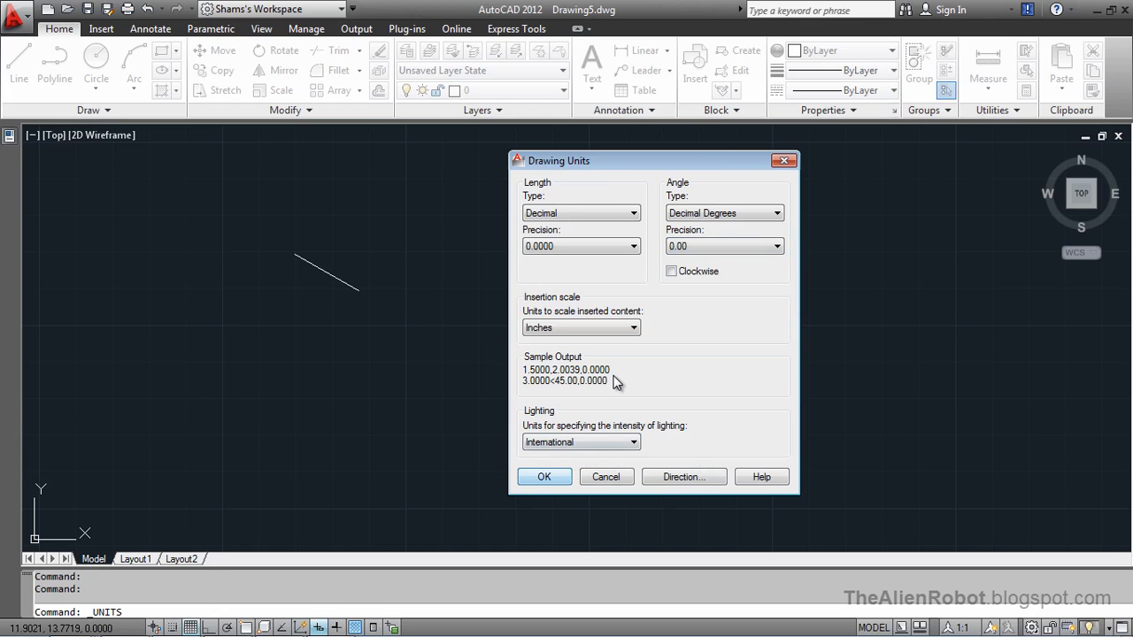
{"action": "key", "text": "alt+Down"}
{"action": "key", "text": "Down"}
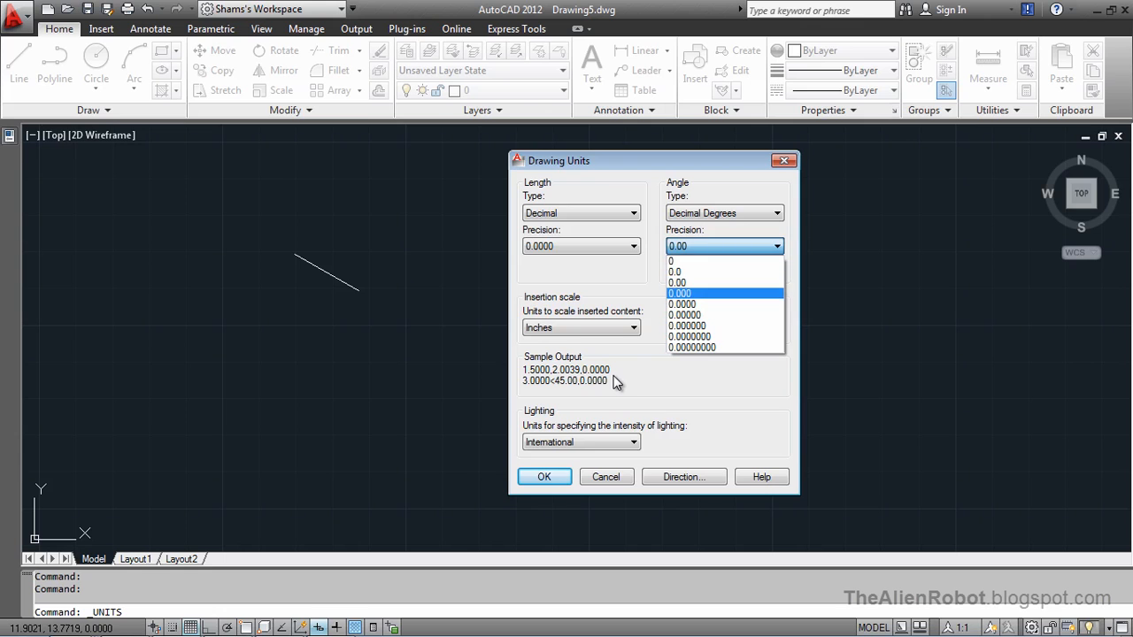
{"action": "key", "text": "Return"}
{"action": "key", "text": "Return"}
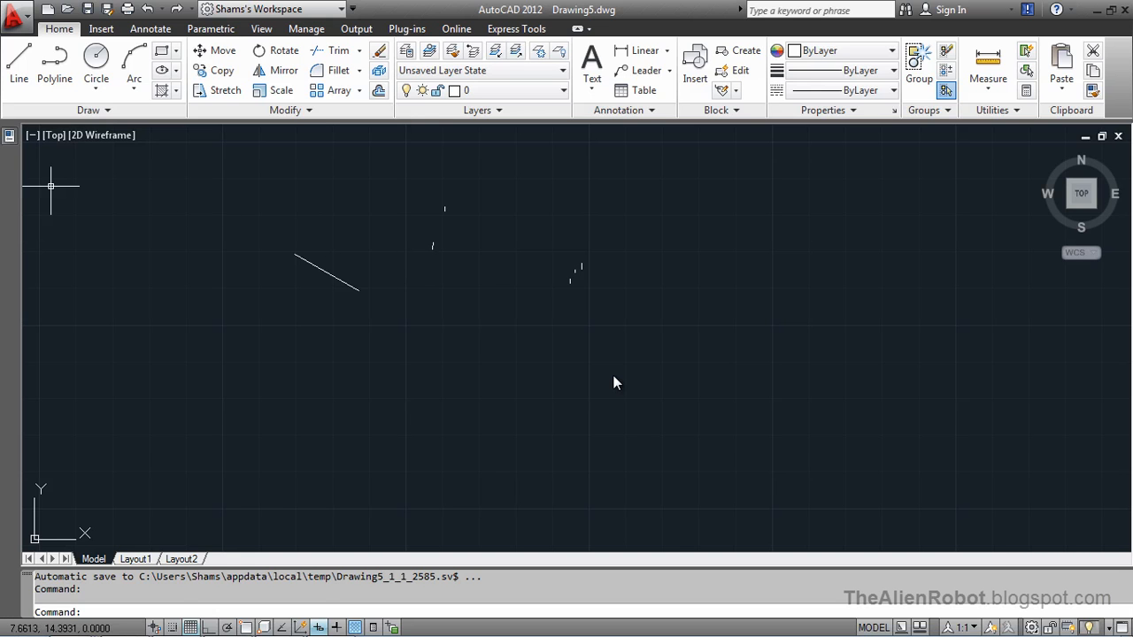
Examine the line's length and angle in its object properties, closing the properties and deselecting the line when done.
{"action": "key", "text": "ctrl+1"}
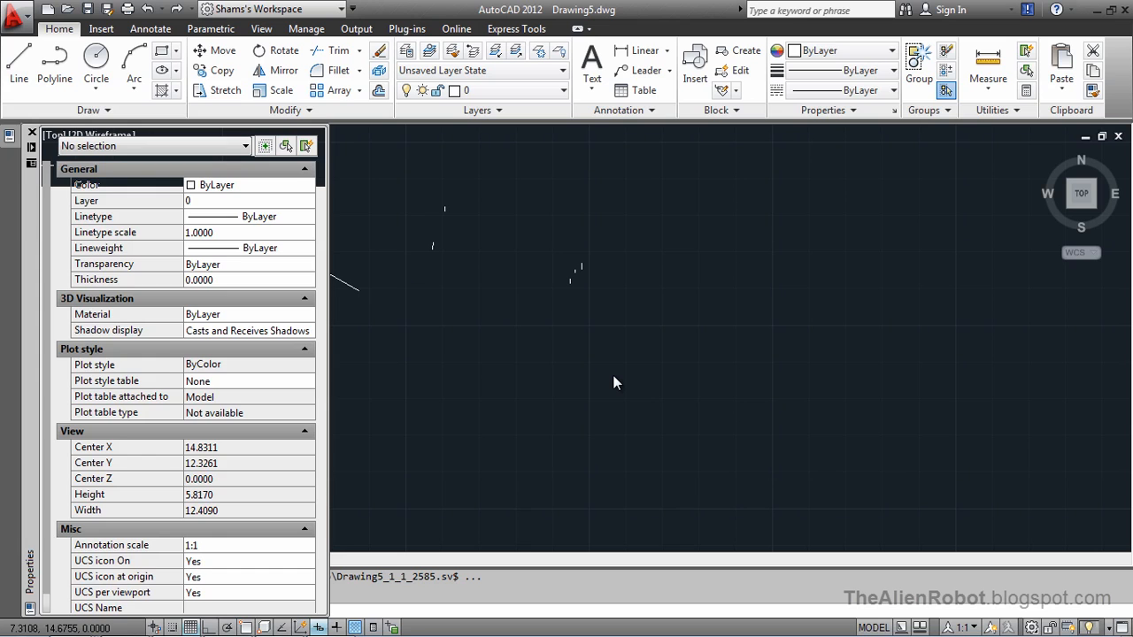
{"action": "key", "text": "ctrl+1"}
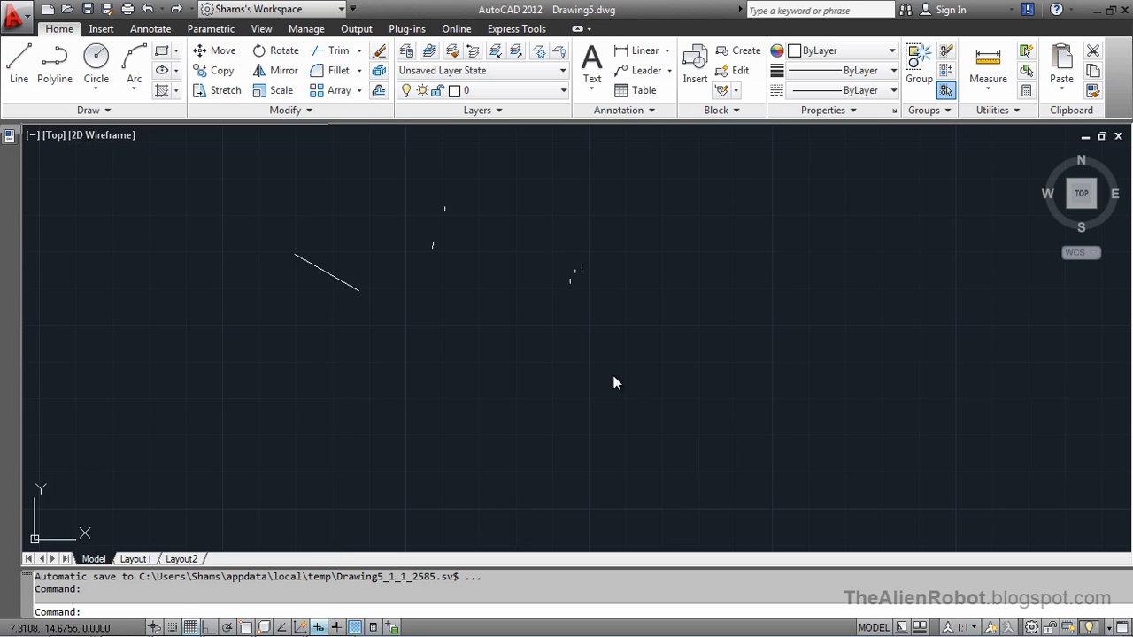
{"action": "key", "text": "ctrl+1"}
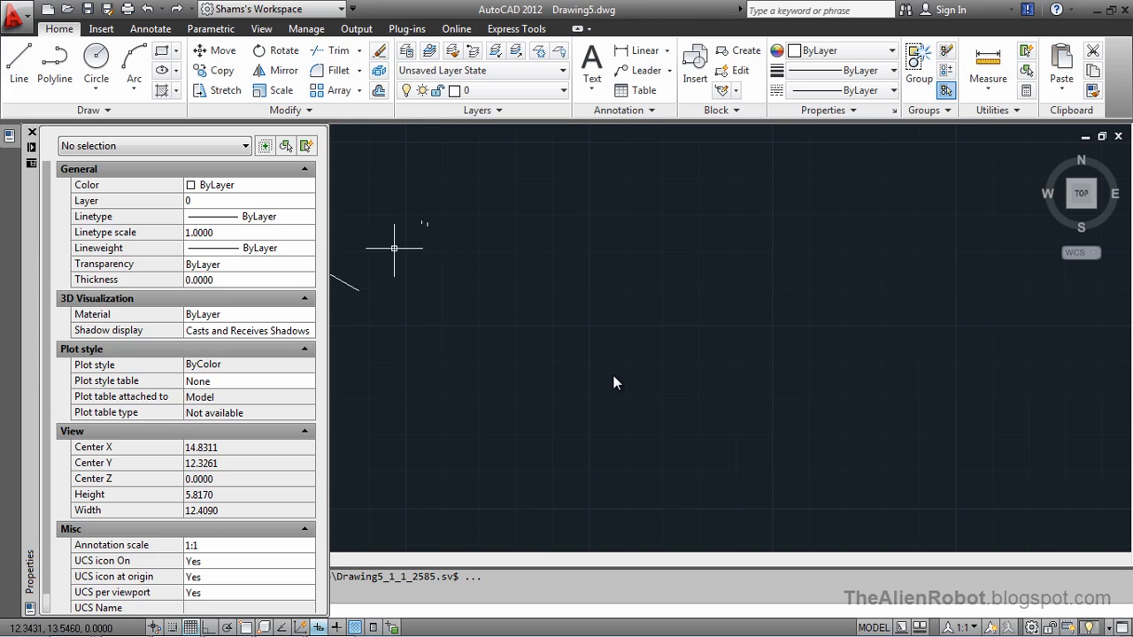
{"action": "key", "text": "ctrl+1"}
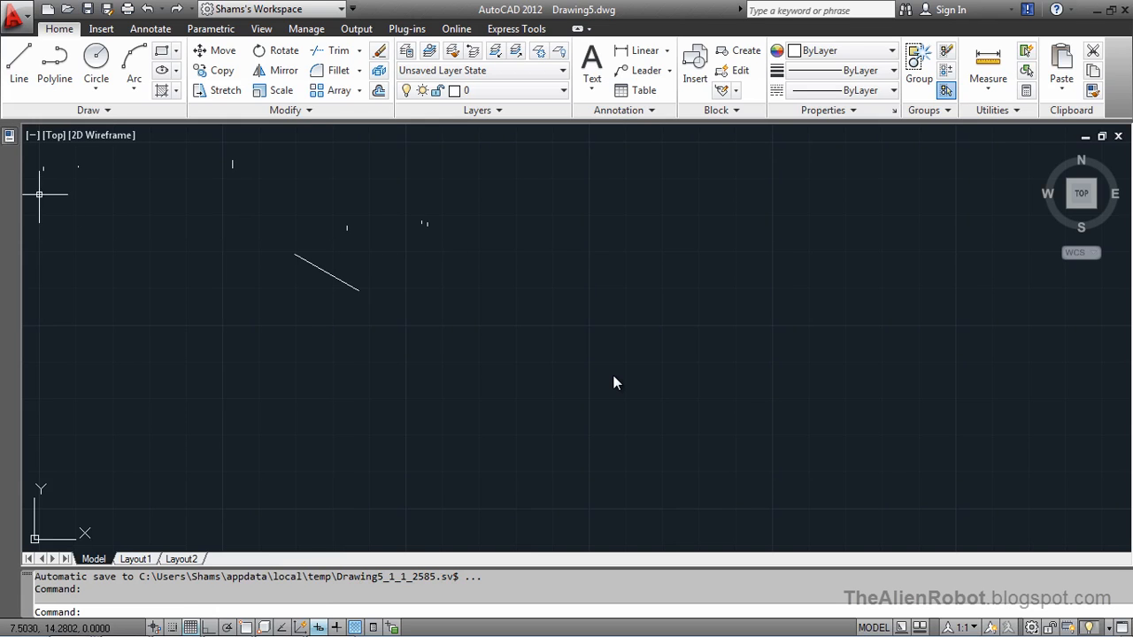
{"action": "key", "text": "ctrl+1"}
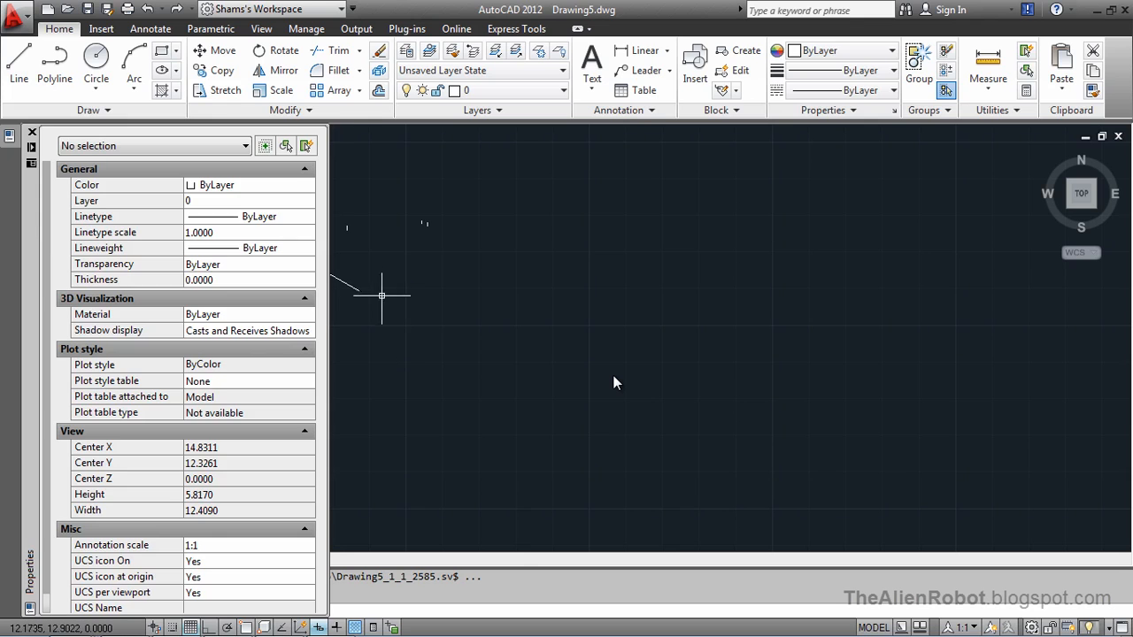
{"action": "key", "text": "ctrl+1"}
{"action": "left_click", "coordinate": [339, 285]}
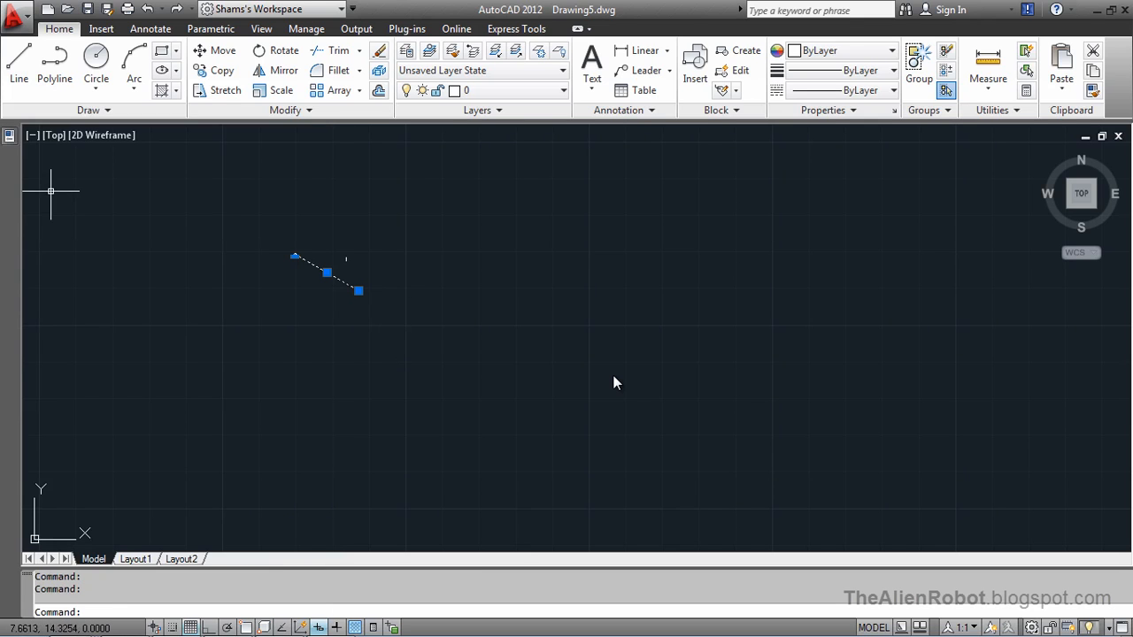
{"action": "mouse_move", "coordinate": [10, 136]}
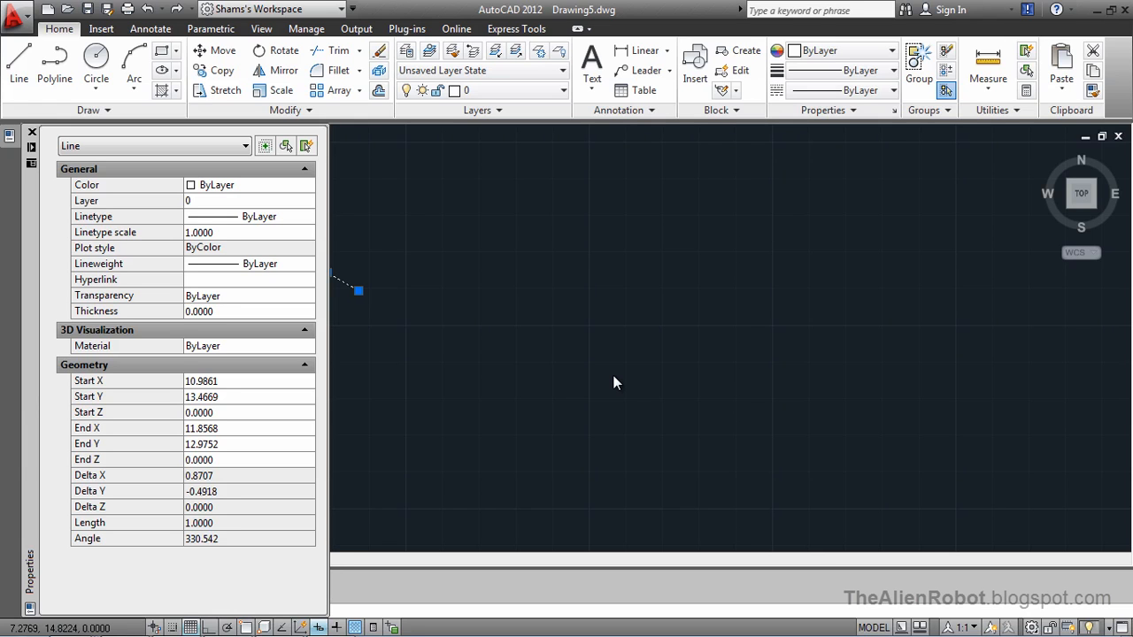
{"action": "key", "text": "ctrl+1"}
{"action": "key", "text": "Escape"}
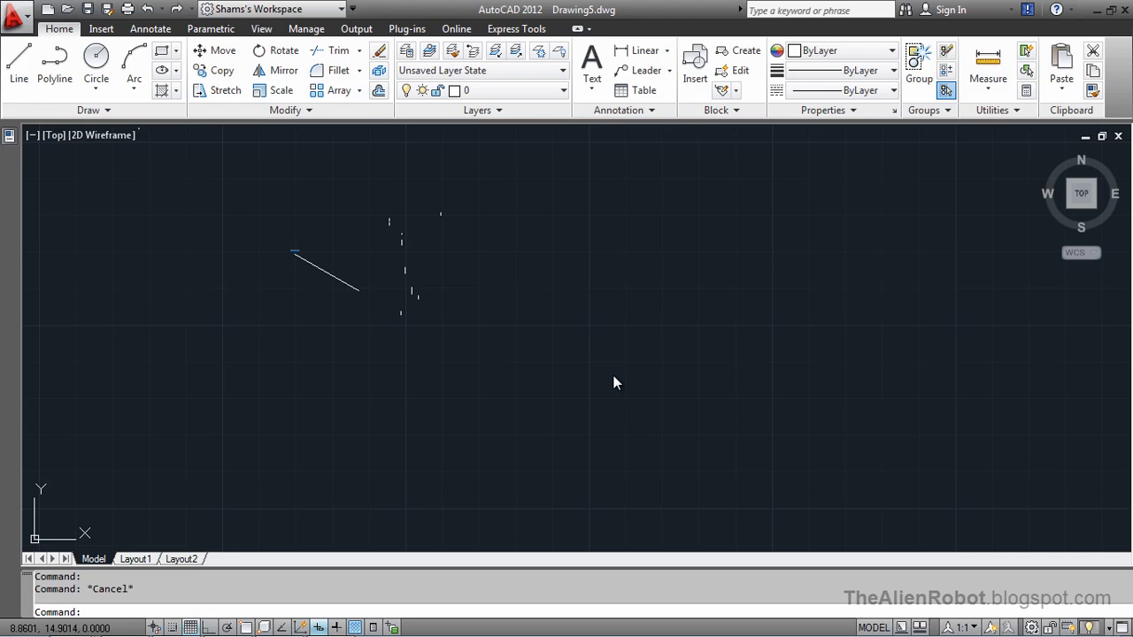
Reopen the drawing units settings and set the length type to Architectural.
{"action": "key", "text": "alt+f"}
{"action": "key", "text": "Down"}
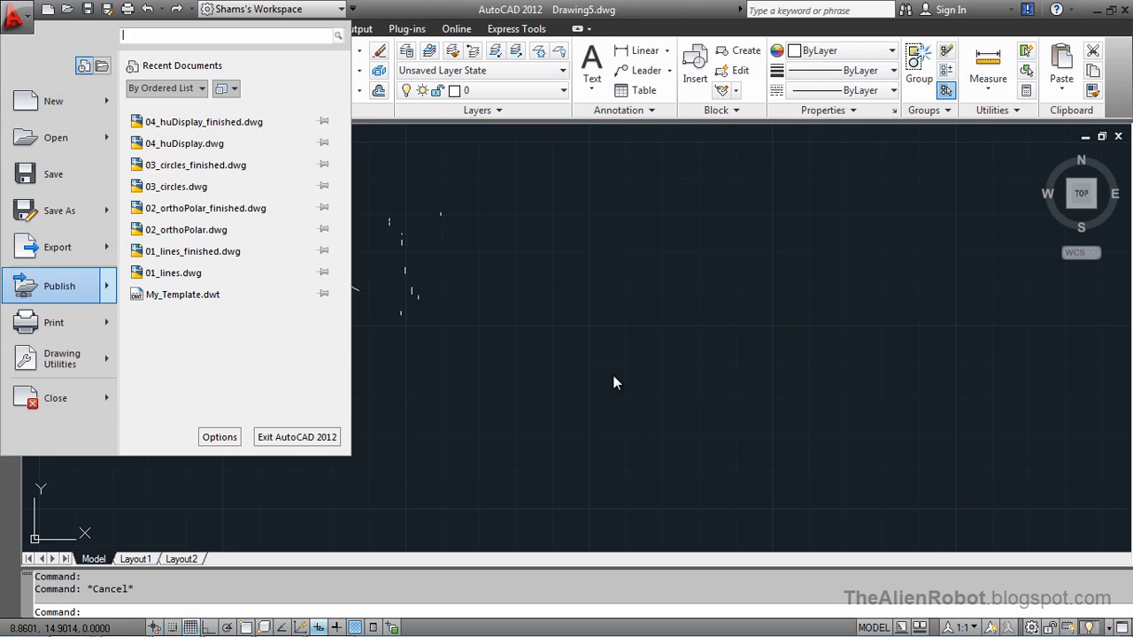
{"action": "mouse_move", "coordinate": [62, 358]}
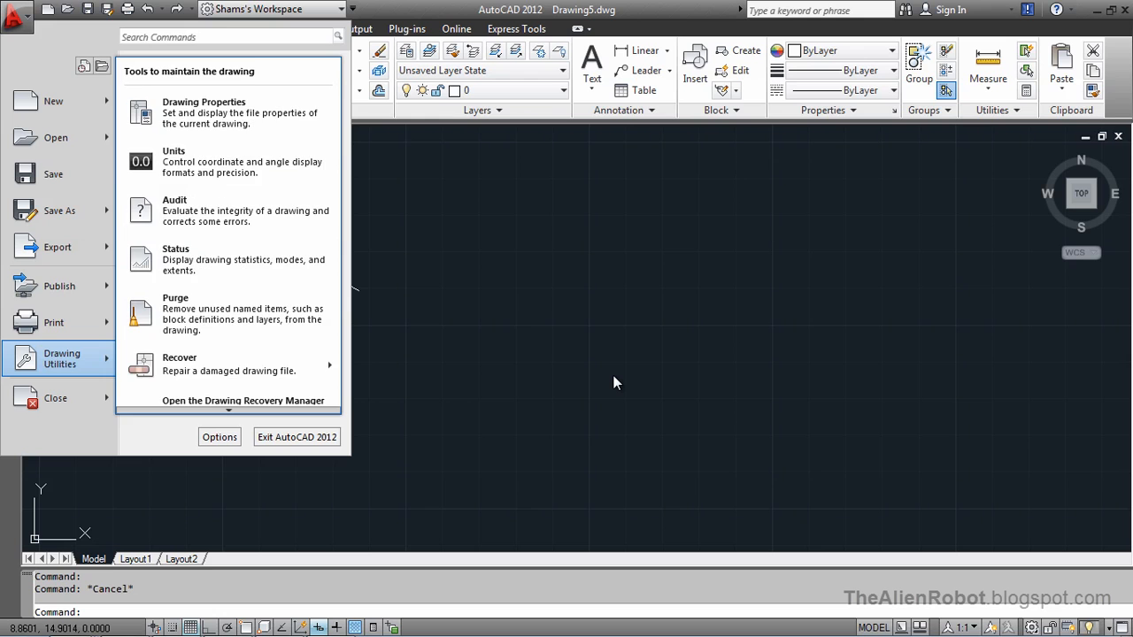
{"action": "key", "text": "Up"}
{"action": "key", "text": "Up"}
{"action": "key", "text": "Return"}
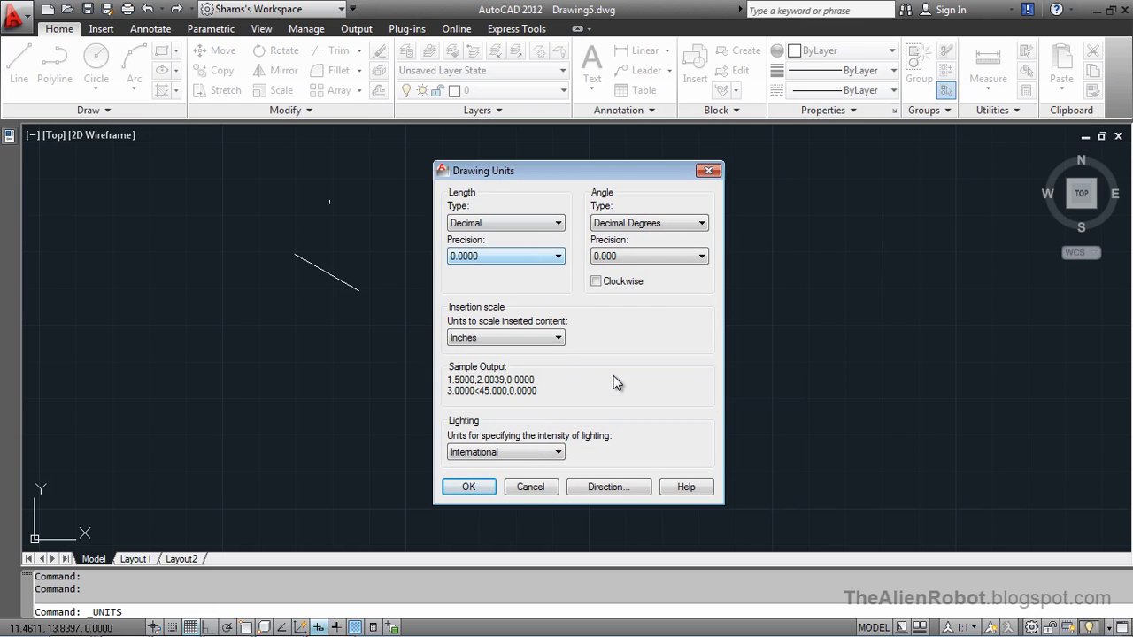
{"action": "key", "text": "alt+Down"}
{"action": "key", "text": "Up"}
{"action": "key", "text": "Down"}
{"action": "key", "text": "Down"}
{"action": "key", "text": "Down"}
{"action": "key", "text": "Down"}
{"action": "key", "text": "Up"}
{"action": "key", "text": "Up"}
{"action": "key", "text": "Up"}
{"action": "key", "text": "Up"}
{"action": "key", "text": "Down"}
{"action": "key", "text": "Down"}
{"action": "key", "text": "Up"}
{"action": "key", "text": "Up"}
{"action": "key", "text": "Down"}
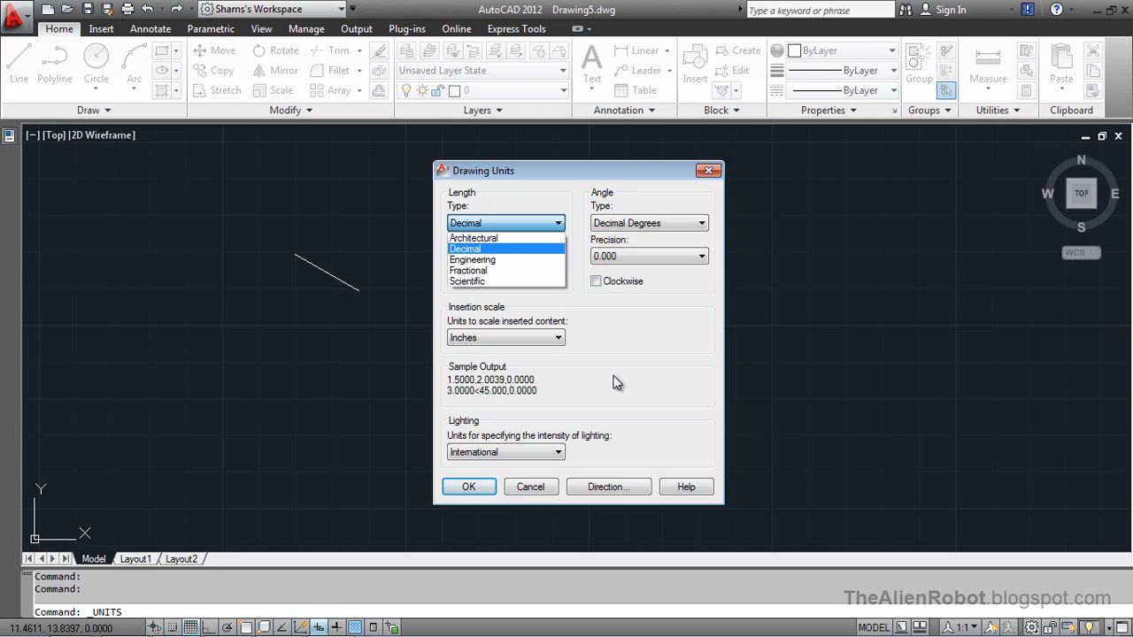
{"action": "key", "text": "Up"}
{"action": "key", "text": "Down"}
{"action": "key", "text": "Up"}
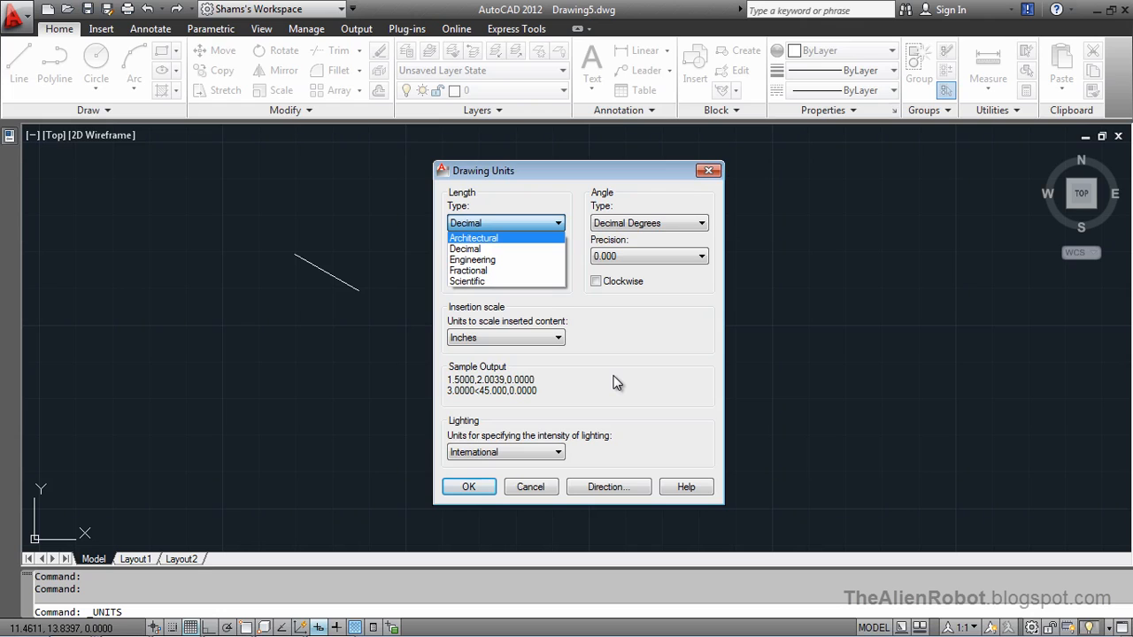
{"action": "key", "text": "Return"}
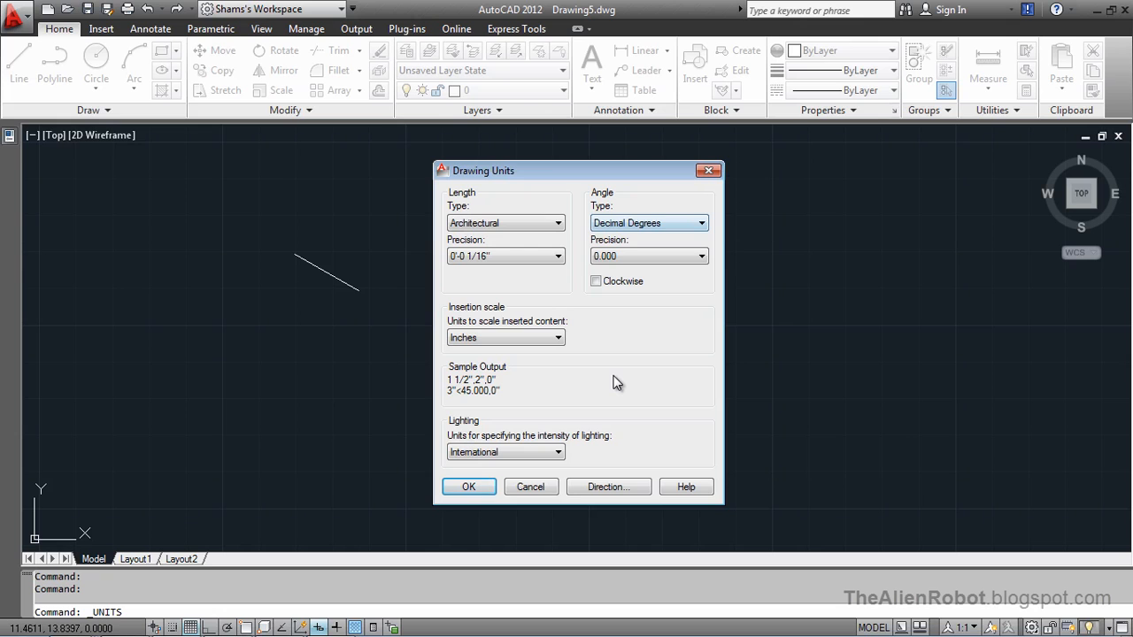
Choose Decimal Degrees as the angle type after reviewing the alternatives, and set the angle precision to 0.00.
{"action": "key", "text": "alt+Down"}
{"action": "key", "text": "Down"}
{"action": "key", "text": "Down"}
{"action": "key", "text": "Down"}
{"action": "key", "text": "Down"}
{"action": "key", "text": "Up"}
{"action": "key", "text": "Up"}
{"action": "key", "text": "Up"}
{"action": "key", "text": "Up"}
{"action": "key", "text": "Down"}
{"action": "key", "text": "Down"}
{"action": "key", "text": "Down"}
{"action": "key", "text": "Down"}
{"action": "key", "text": "Up"}
{"action": "key", "text": "Up"}
{"action": "key", "text": "Up"}
{"action": "key", "text": "Up"}
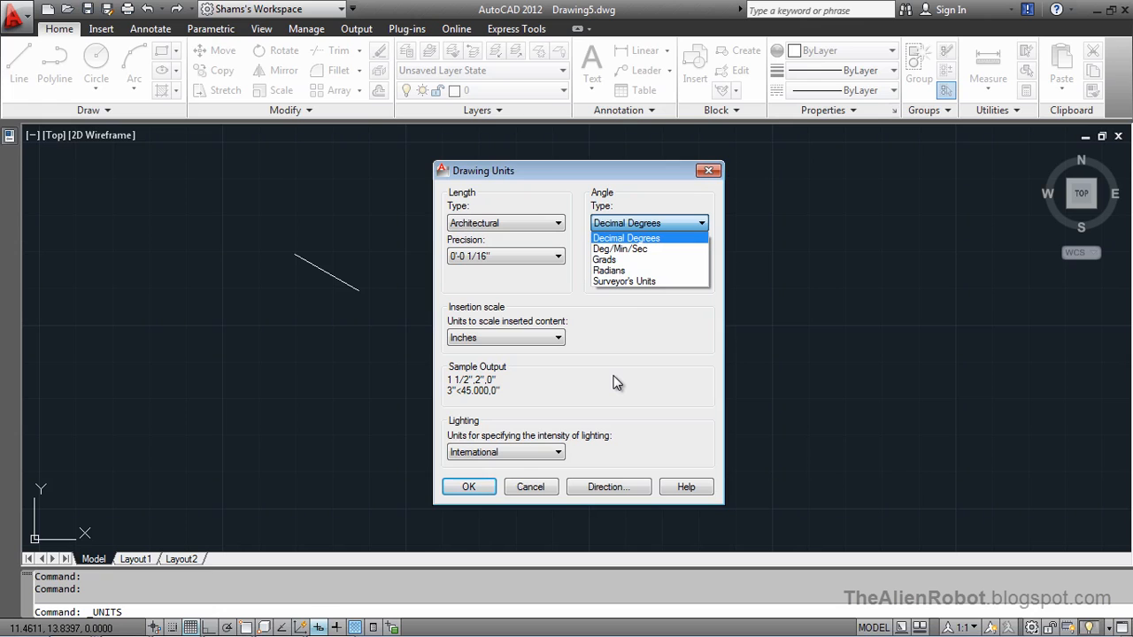
{"action": "key", "text": "Return"}
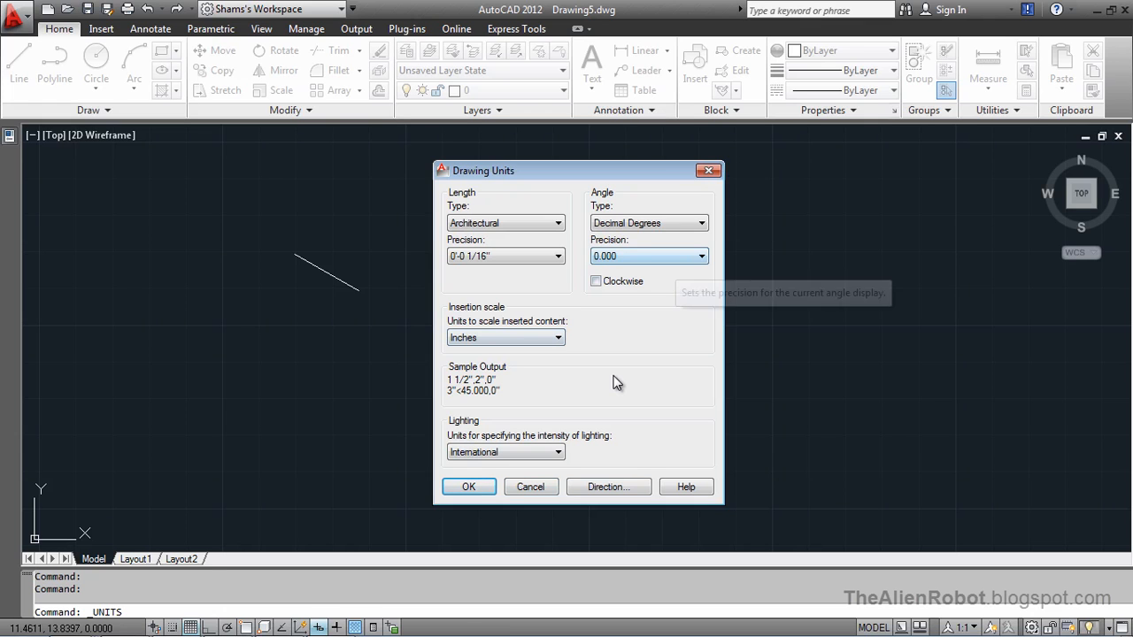
{"action": "key", "text": "alt+Down"}
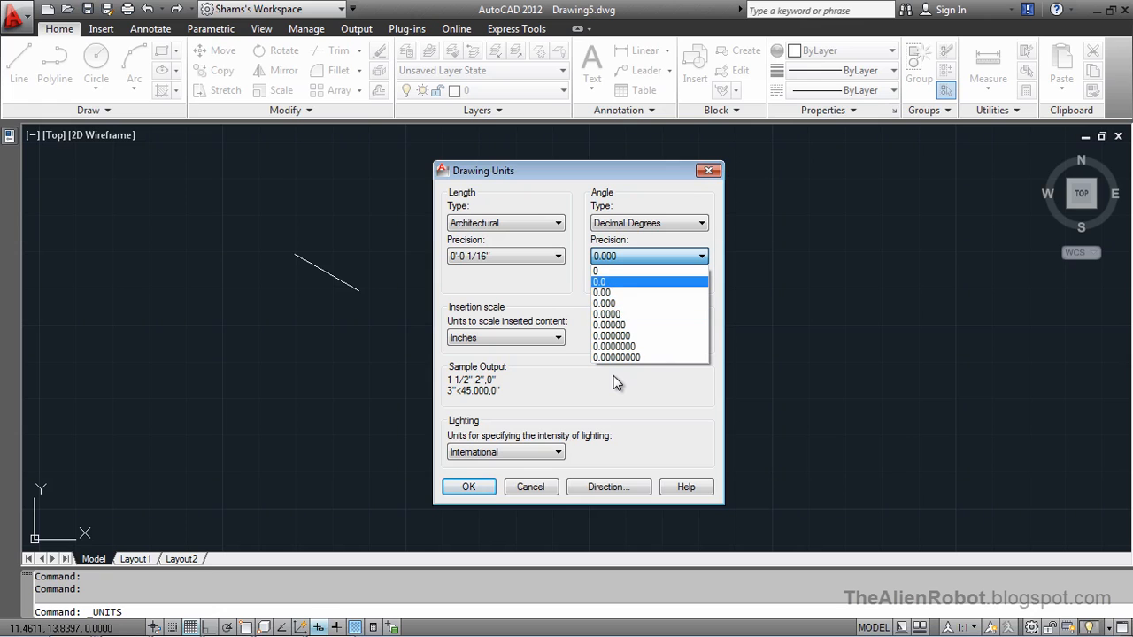
{"action": "key", "text": "Return"}
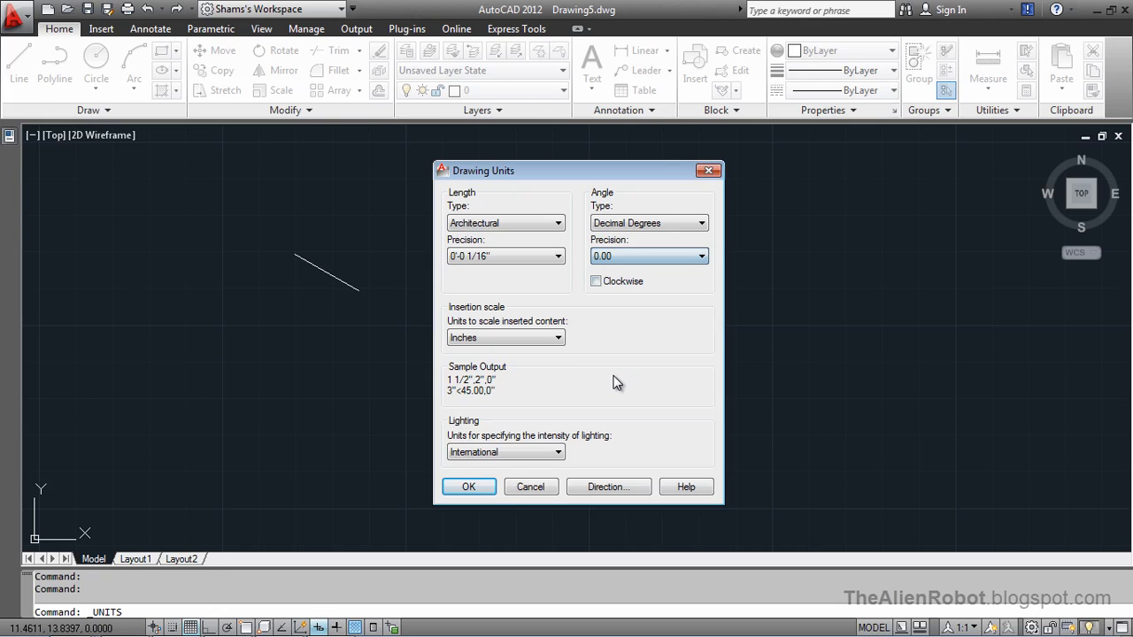
Set the length type to Decimal and accept the drawing units.
{"action": "key", "text": "alt+Down"}
{"action": "key", "text": "Down"}
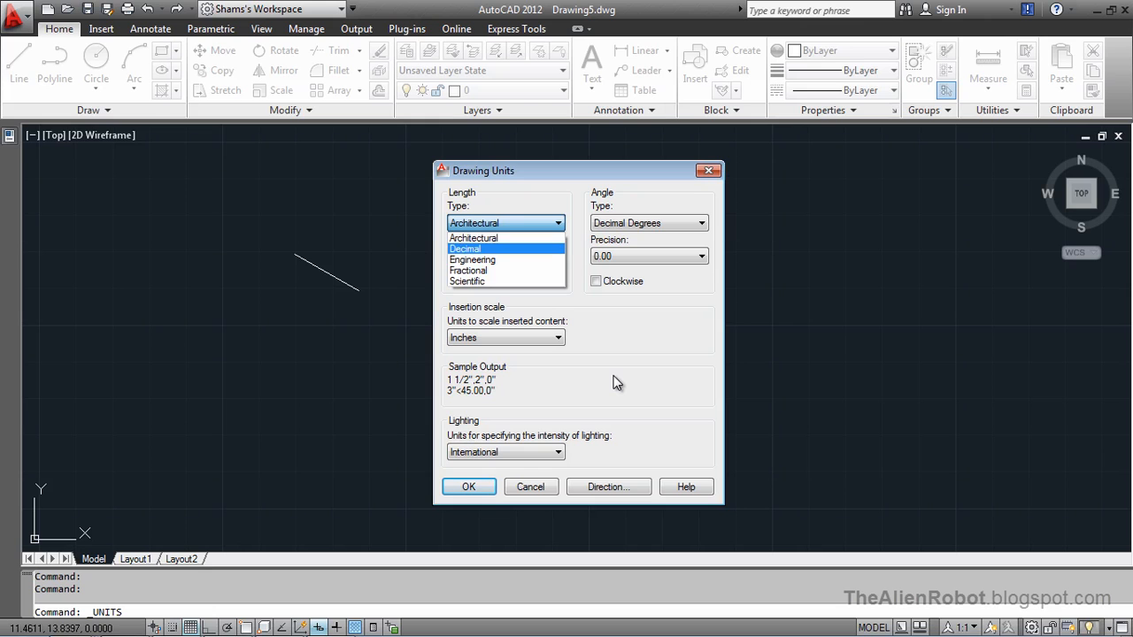
{"action": "key", "text": "Return"}
{"action": "key", "text": "Return"}
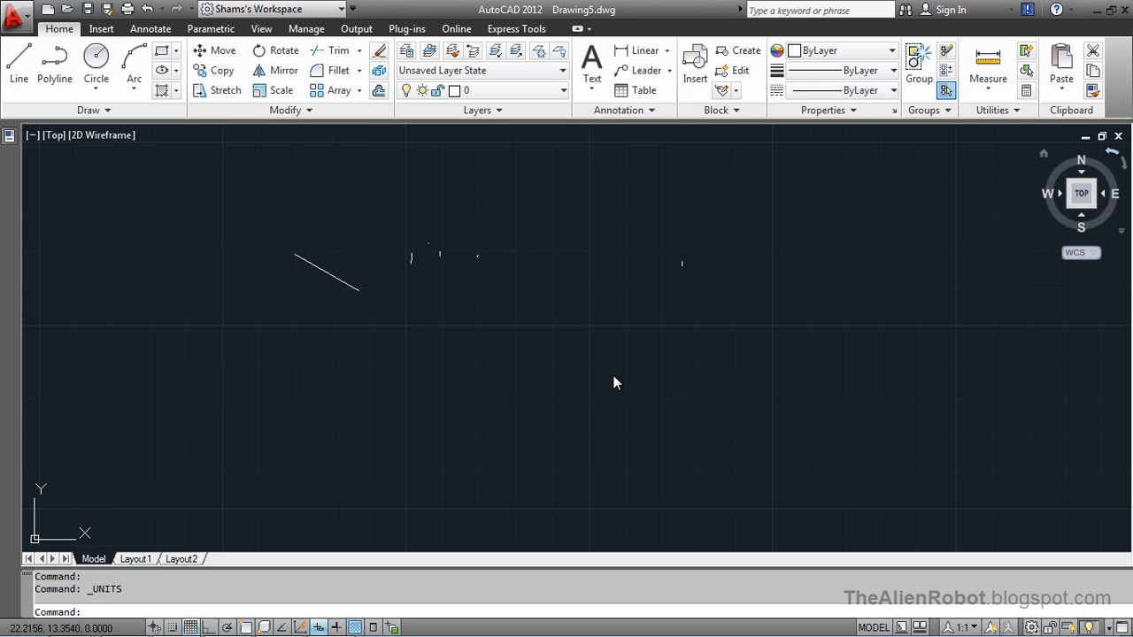
Close Drawing5.dwg without saving and open 01_survey.dwg from the chapter_04 folder.
{"action": "key", "text": "ctrl+F4"}
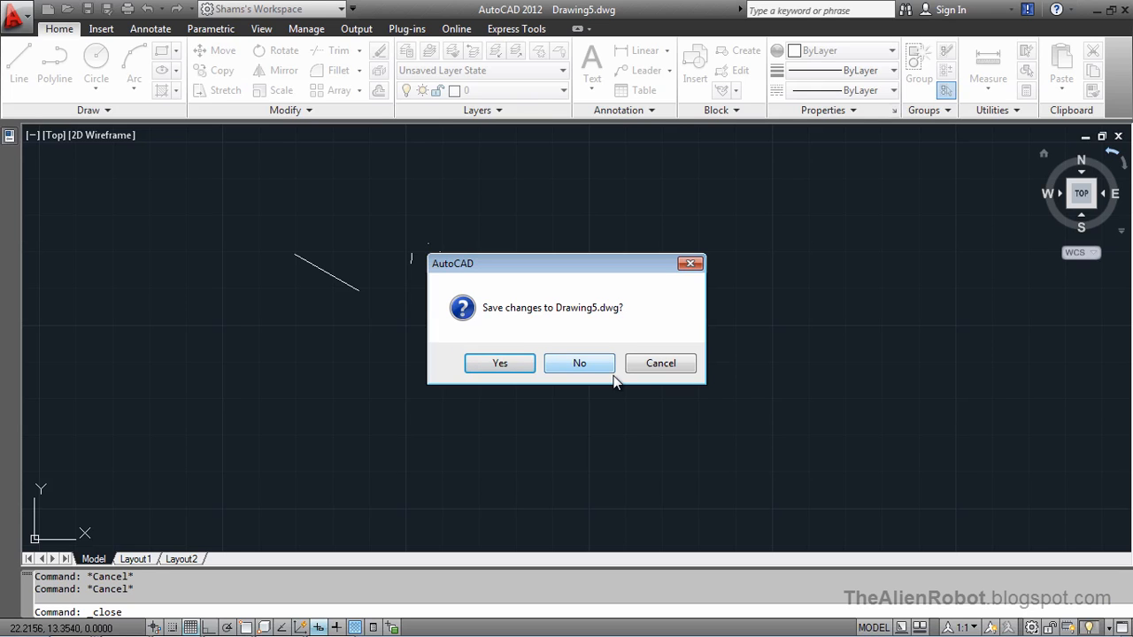
{"action": "left_click", "coordinate": [613, 372]}
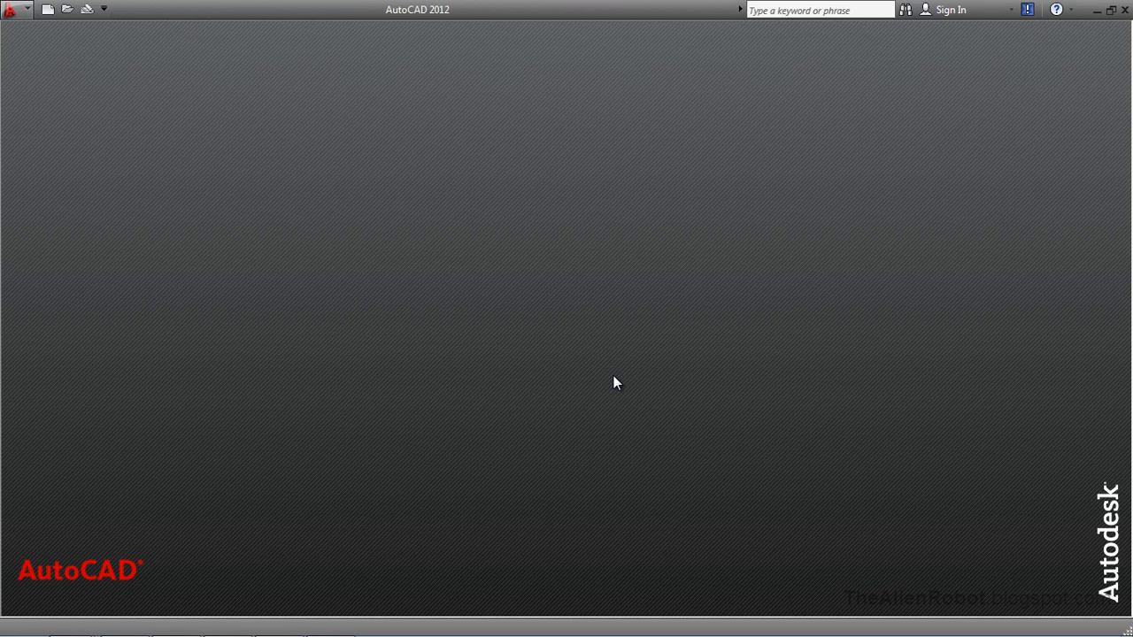
{"action": "key", "text": "ctrl+o"}
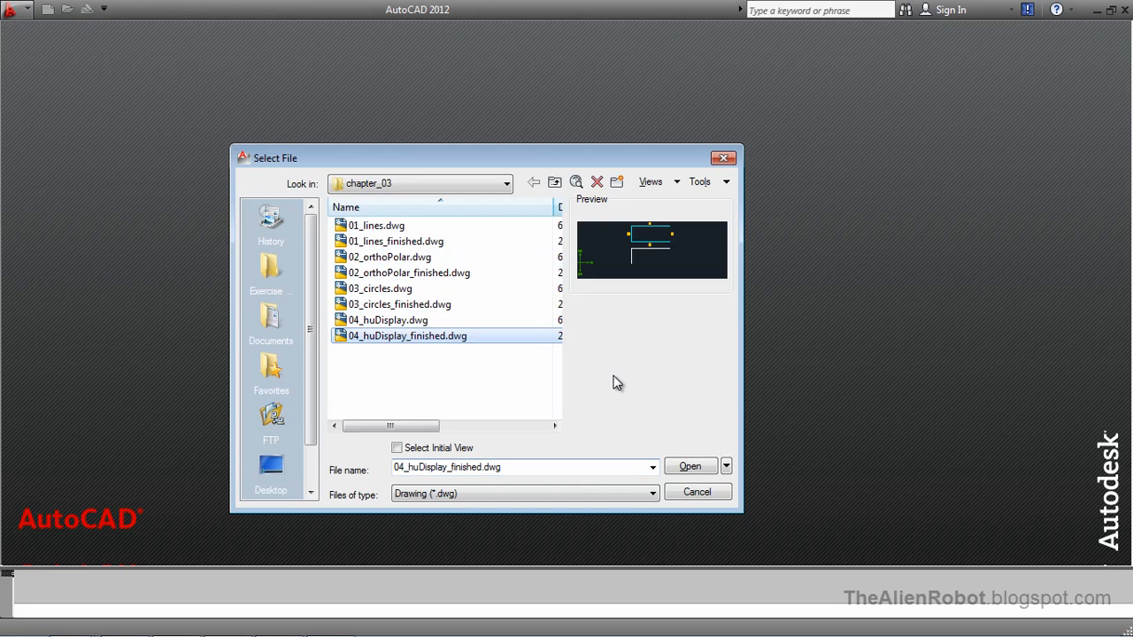
{"action": "key", "text": "BackSpace"}
{"action": "key", "text": "Down"}
{"action": "key", "text": "Return"}
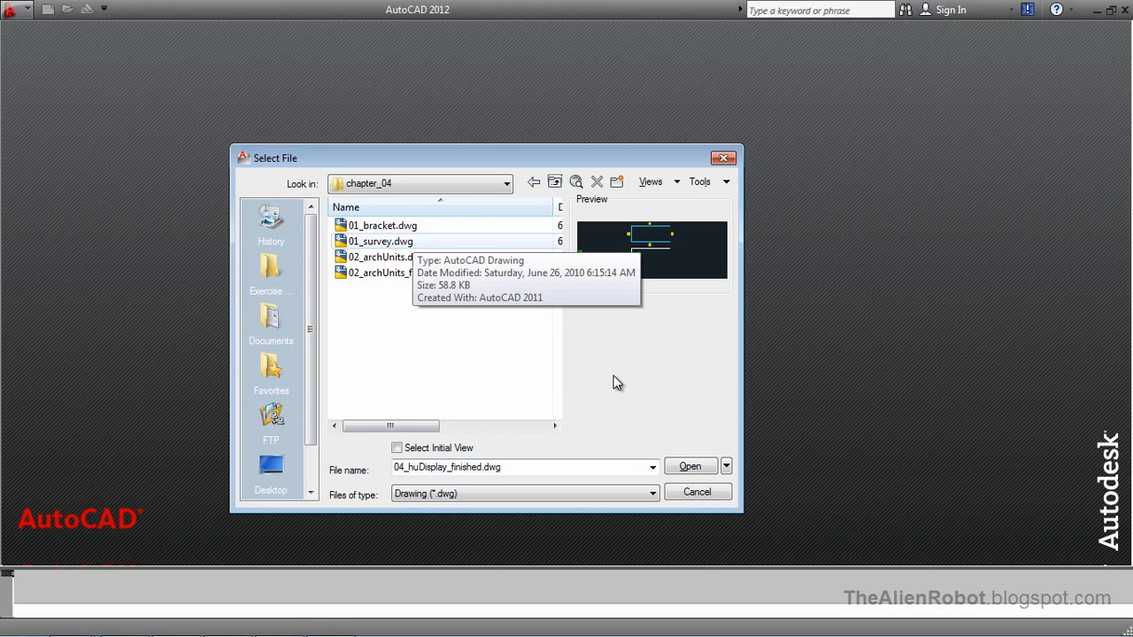
{"action": "left_click", "coordinate": [409, 241]}
{"action": "key", "text": "Return"}
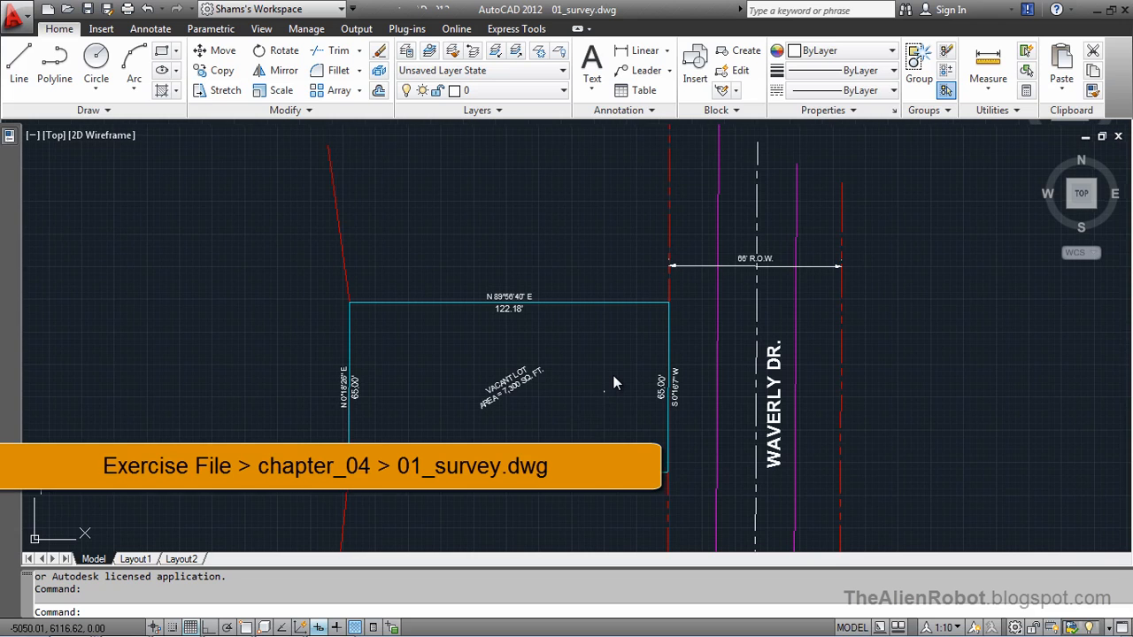
Examine the vacant lot's distance and bearing labels and review the survey's length and angle settings in the drawing units.
{"action": "scroll", "coordinate": [580, 365], "scroll_direction": "up", "scroll_amount": 2}
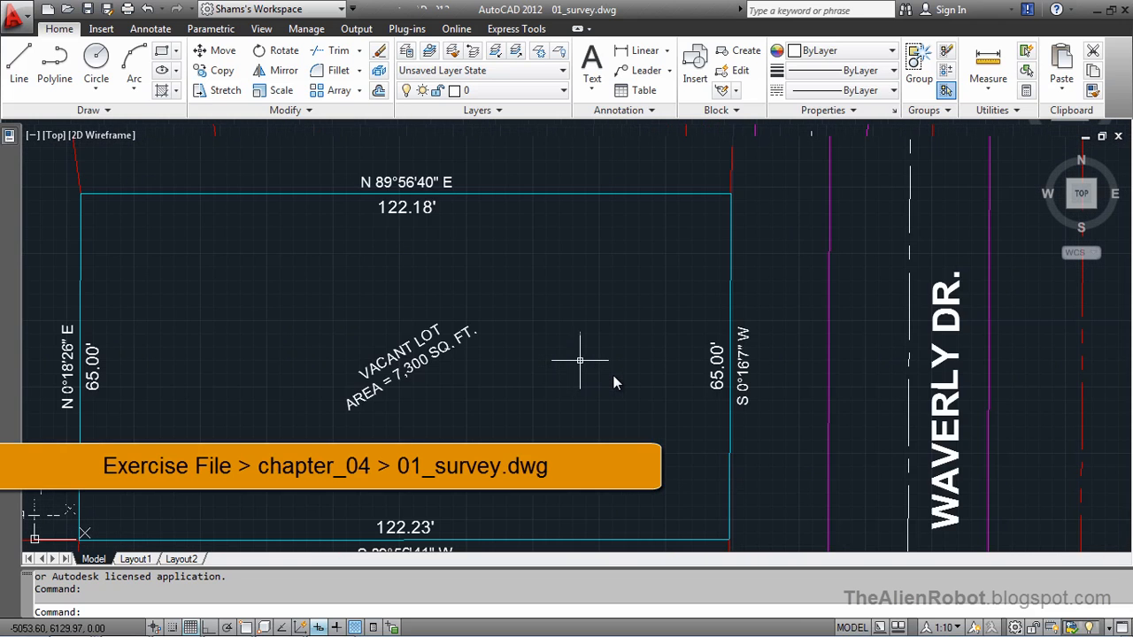
{"action": "middle_click_drag", "start_coordinate": [569, 344], "coordinate": [645, 331]}
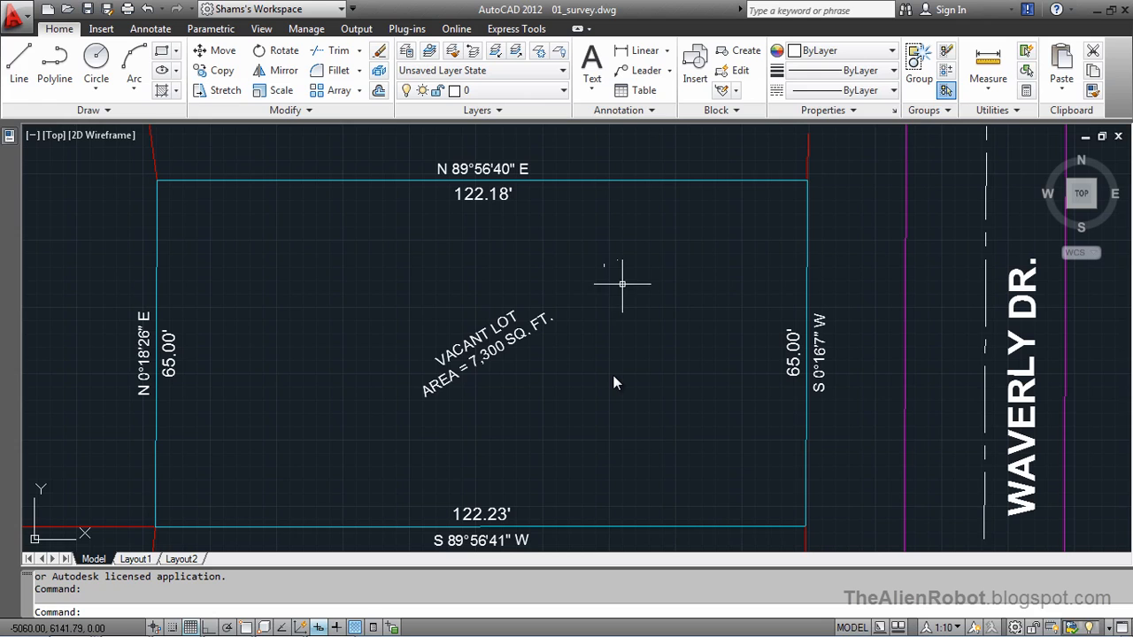
{"action": "middle_click_drag", "start_coordinate": [609, 281], "coordinate": [610, 261]}
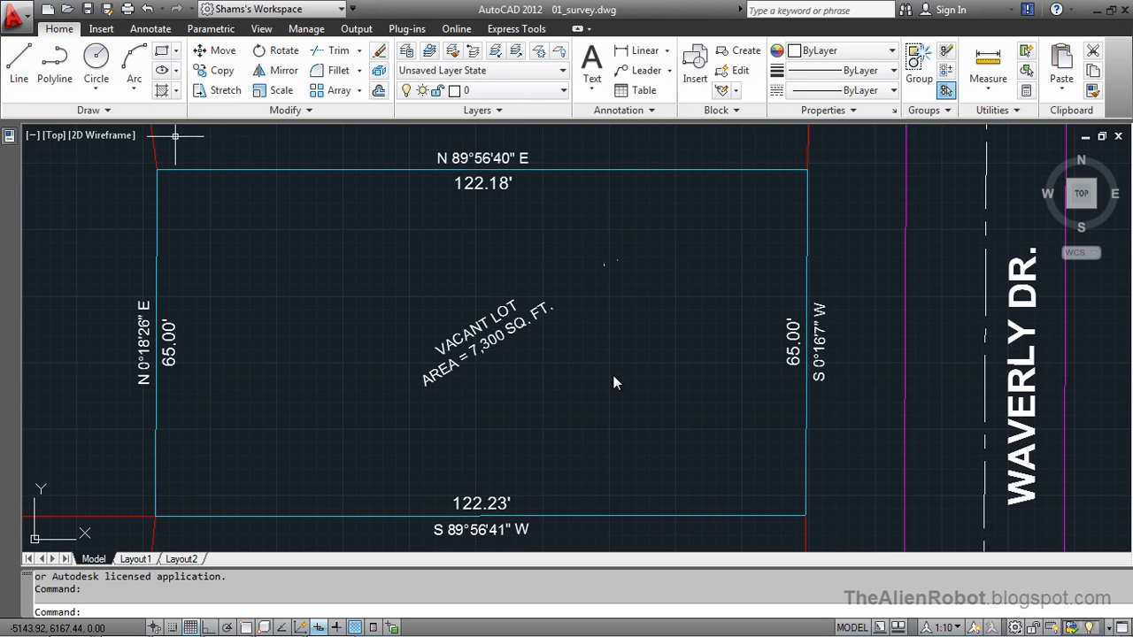
{"action": "left_click", "coordinate": [14, 13]}
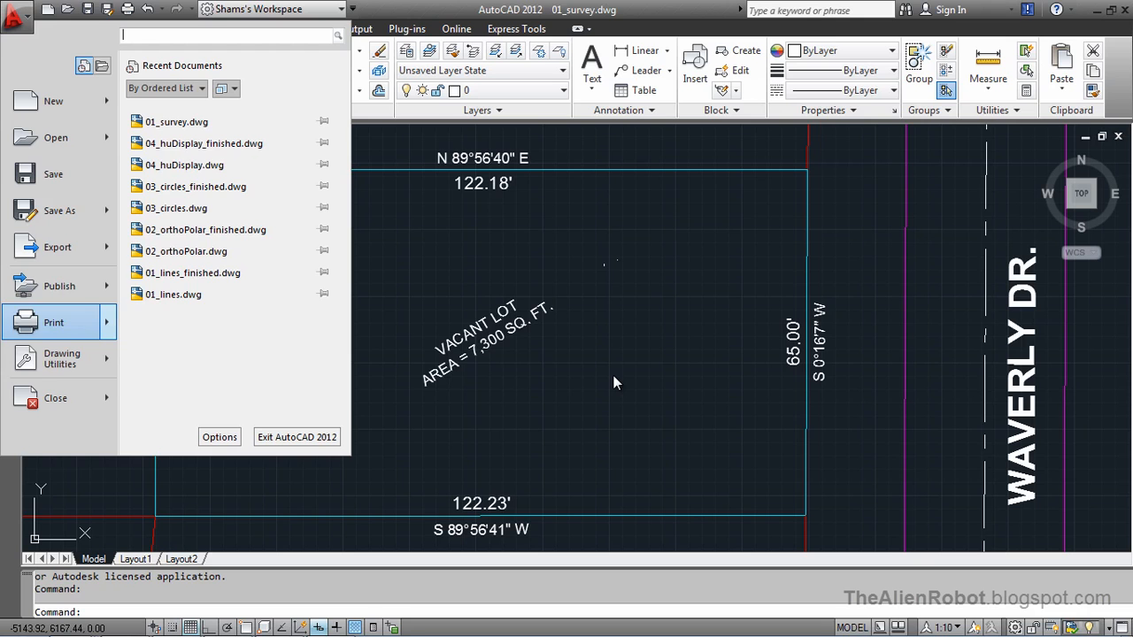
{"action": "mouse_move", "coordinate": [59, 358]}
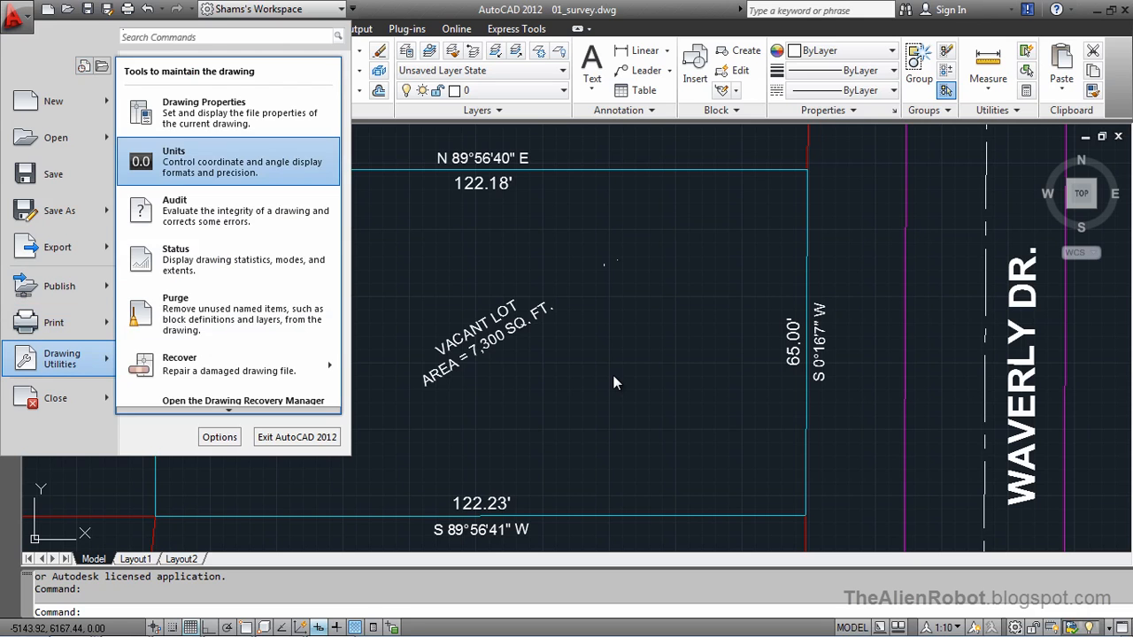
{"action": "key", "text": "Return"}
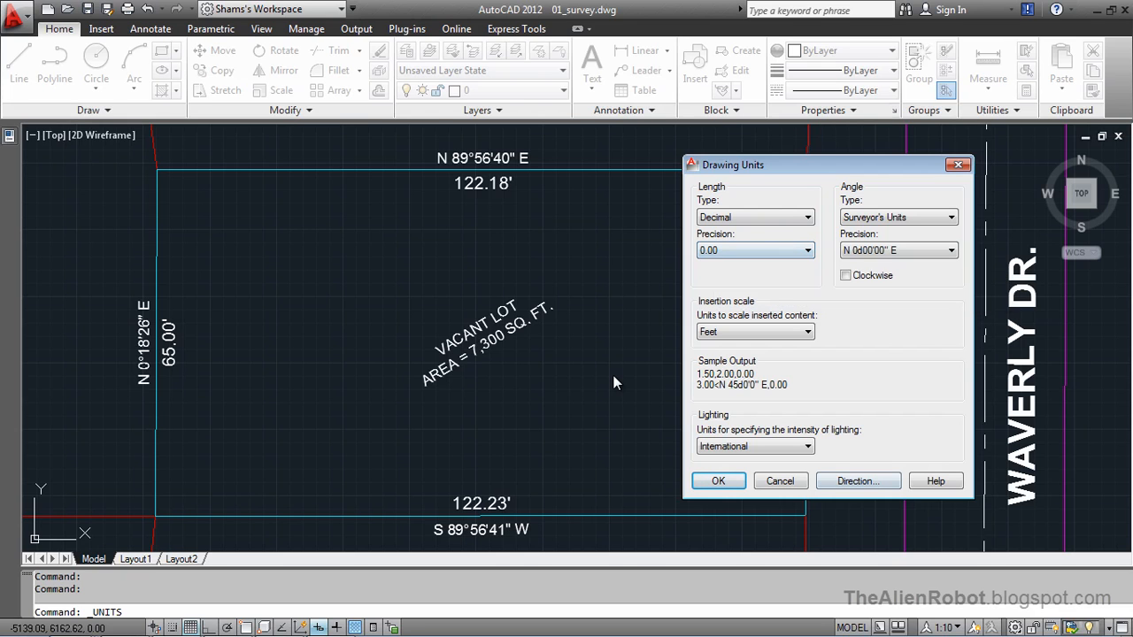
{"action": "key", "text": "Return"}
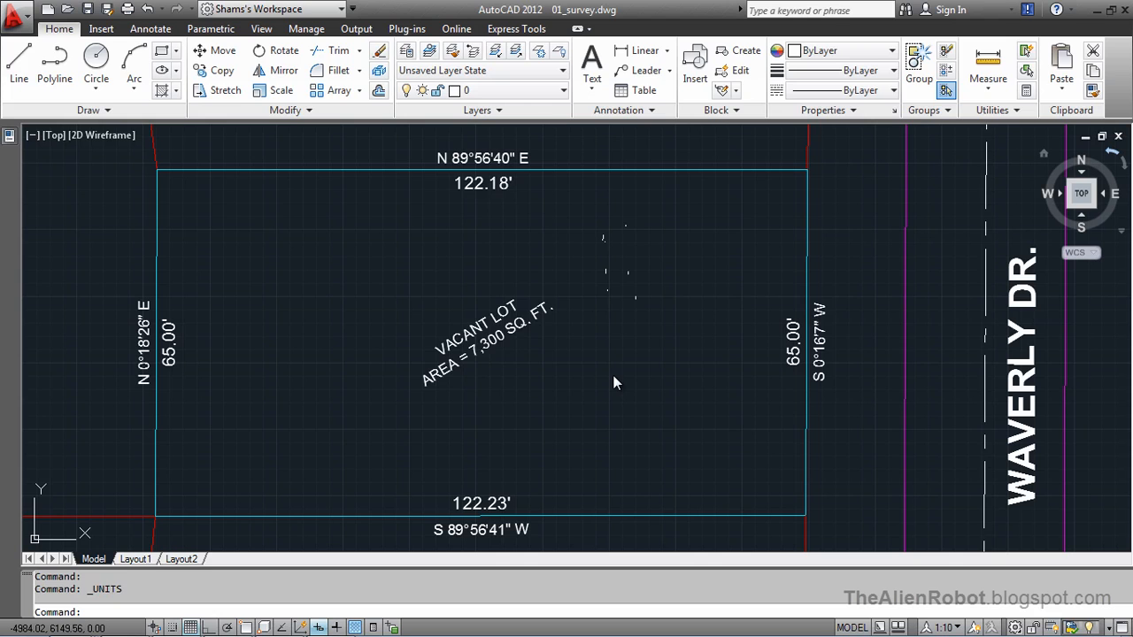
Close the survey drawing without saving and open 01_bracket.dwg from the same folder.
{"action": "key", "text": "ctrl+F4"}
{"action": "left_click", "coordinate": [614, 375]}
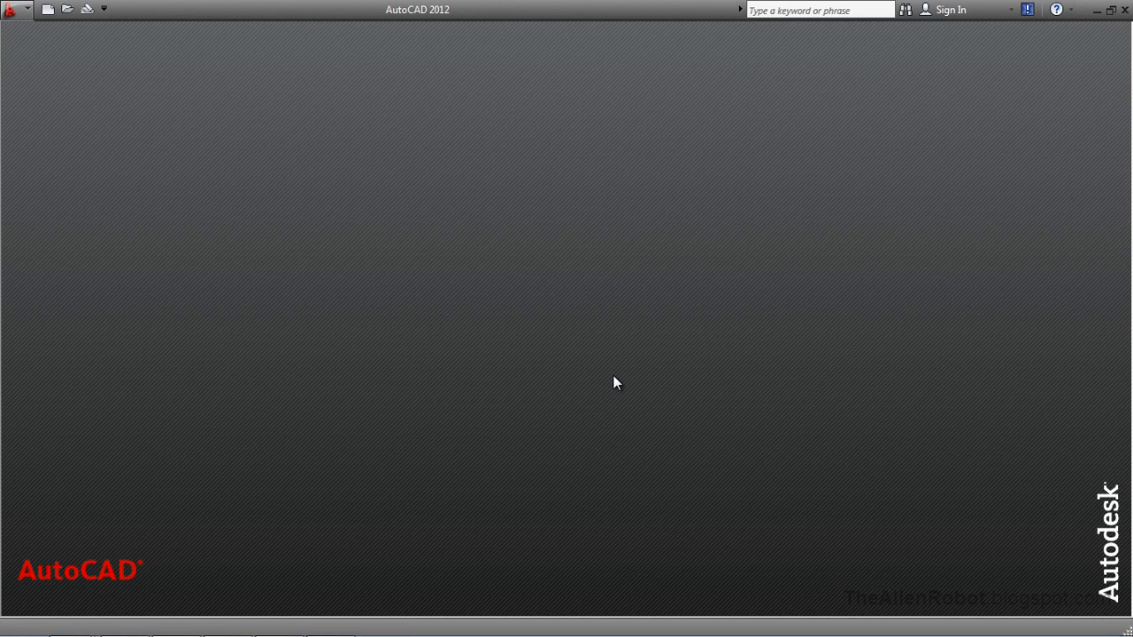
{"action": "key", "text": "ctrl+o"}
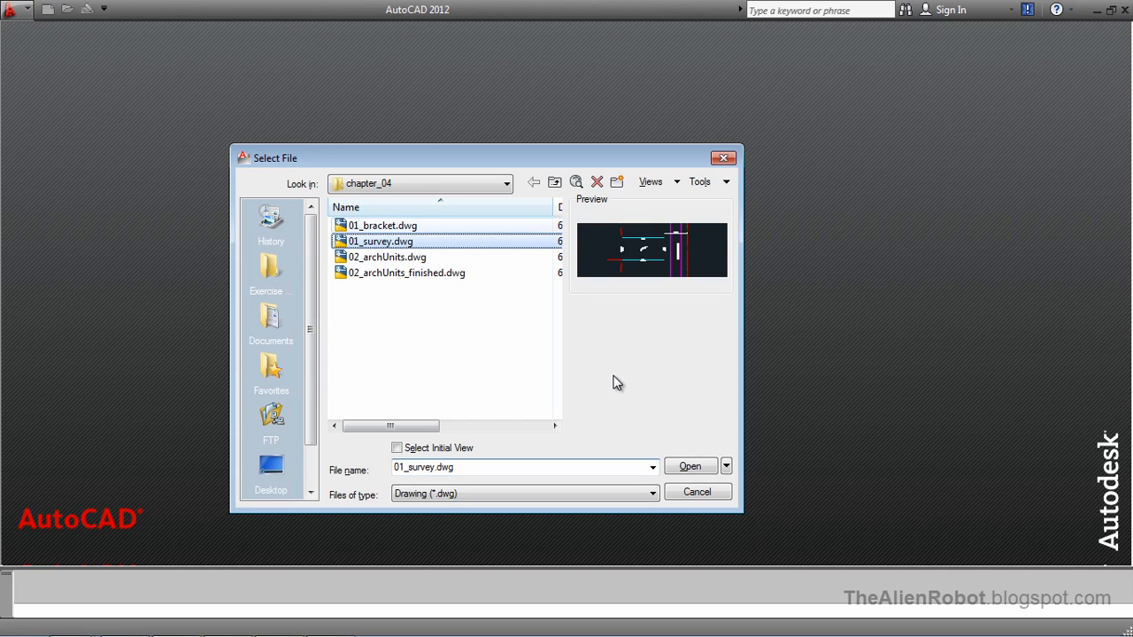
{"action": "key", "text": "Up"}
{"action": "key", "text": "Return"}
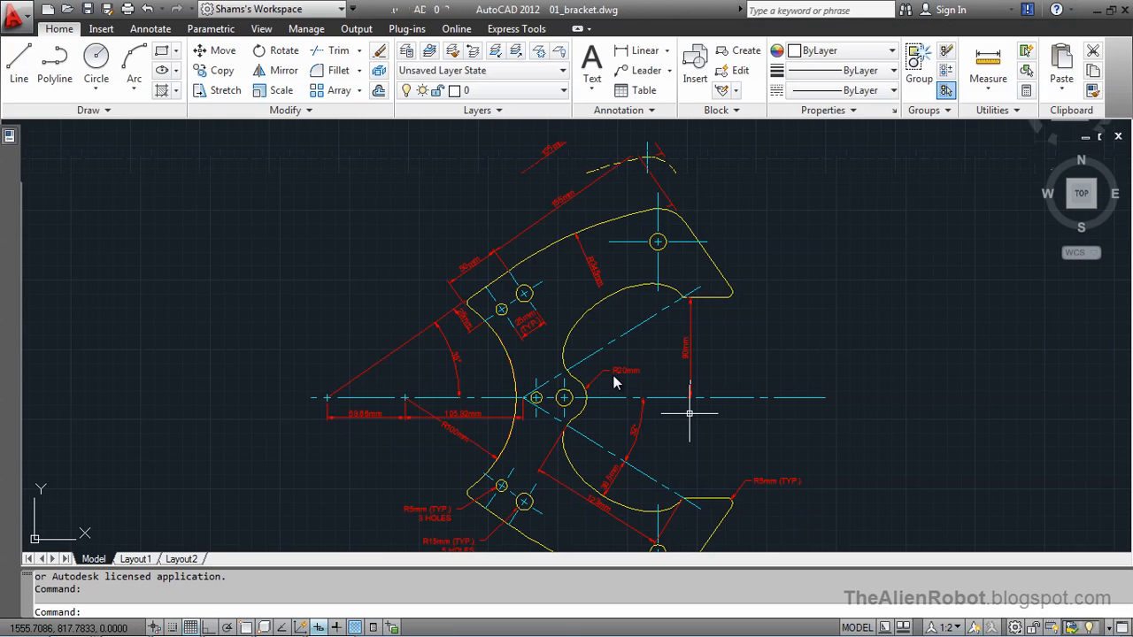
Examine the bracket's dimensions around its holes and arcs, and review the drawing's length, angle and insertion scale units, cancelling the settings when done.
{"action": "scroll", "coordinate": [552, 380], "scroll_direction": "up", "scroll_amount": 5}
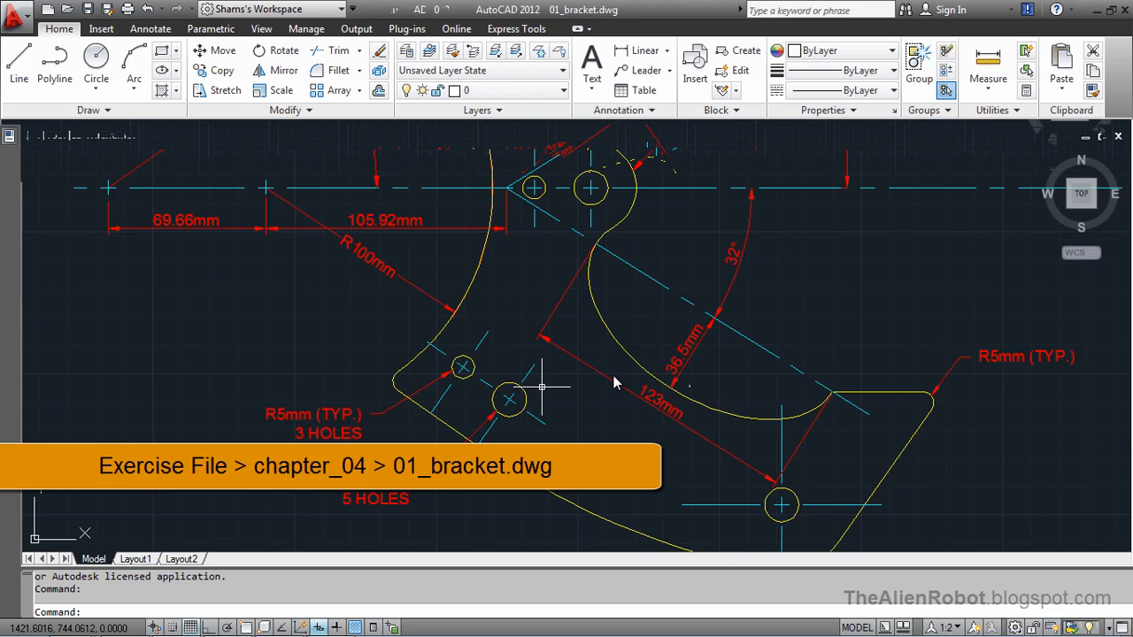
{"action": "scroll", "coordinate": [542, 387], "scroll_direction": "up", "scroll_amount": 2}
{"action": "middle_click_drag", "start_coordinate": [493, 354], "coordinate": [742, 512]}
{"action": "middle_click_drag", "start_coordinate": [617, 383], "coordinate": [730, 369]}
{"action": "mouse_move", "coordinate": [617, 382]}
{"action": "middle_mouse_down"}
{"action": "mouse_move", "coordinate": [427, 321]}
{"action": "mouse_move", "coordinate": [429, 214]}
{"action": "middle_mouse_up"}
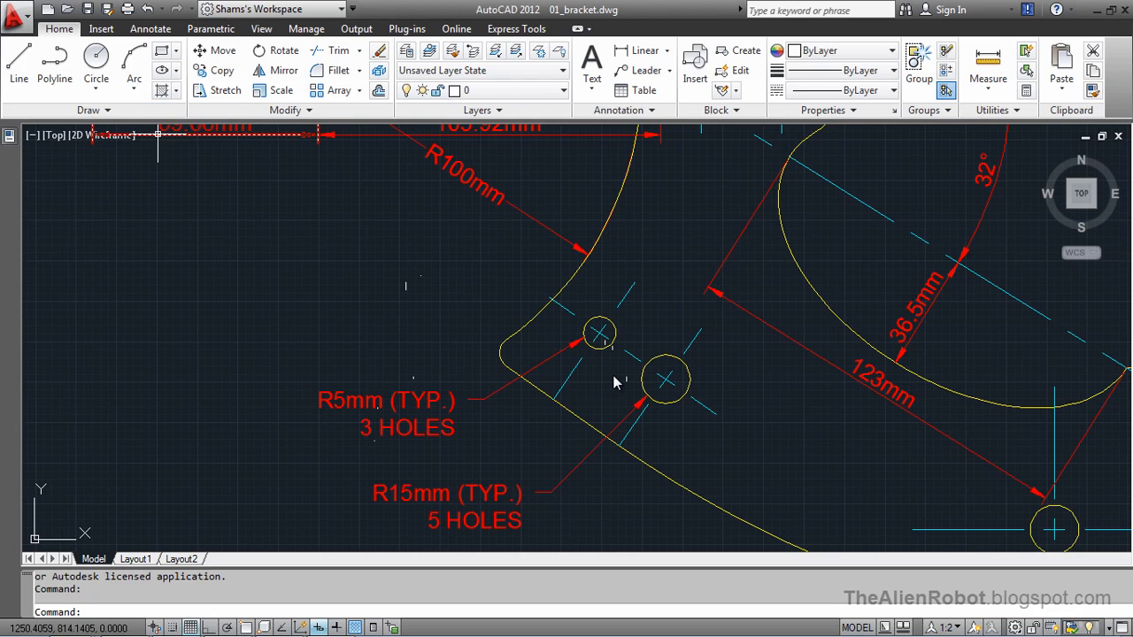
{"action": "left_click", "coordinate": [13, 16]}
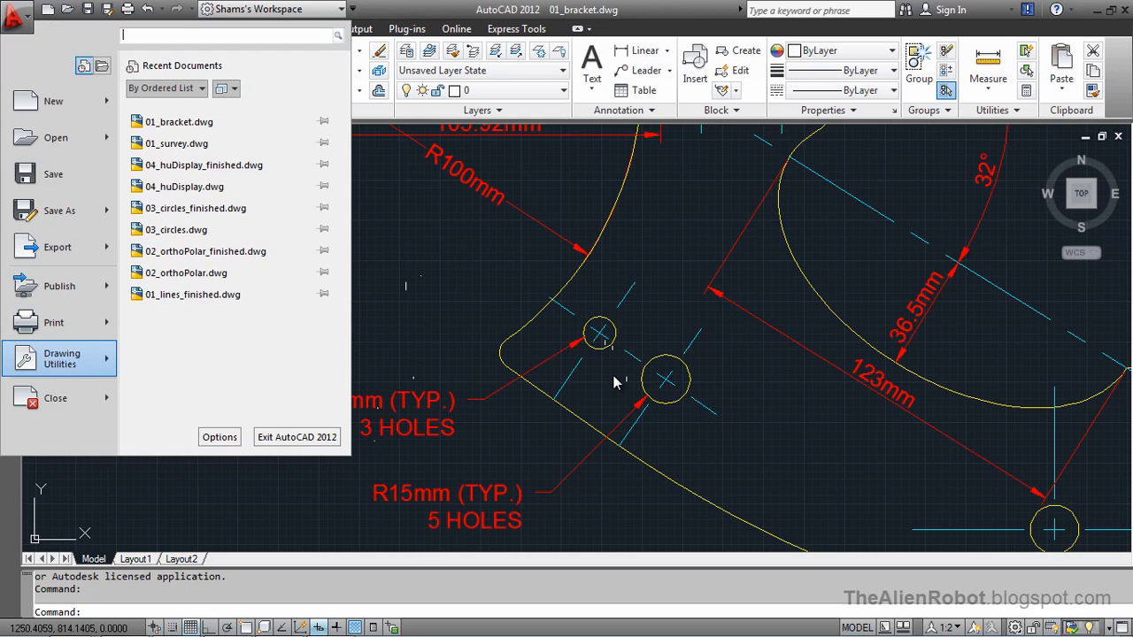
{"action": "left_click", "coordinate": [204, 162]}
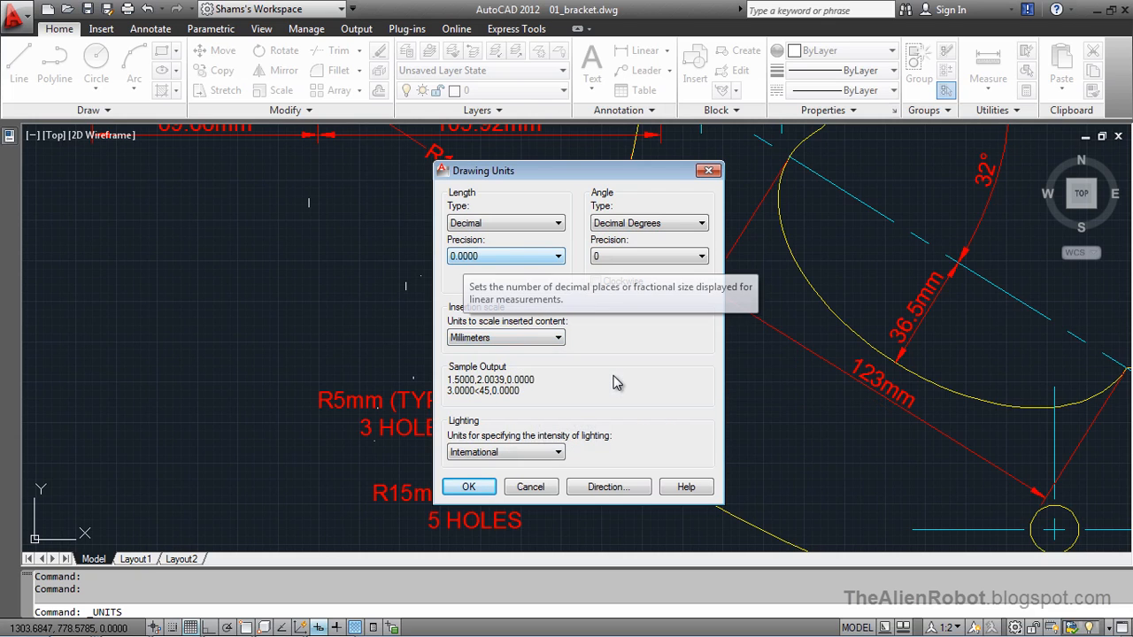
{"action": "key", "text": "Return"}
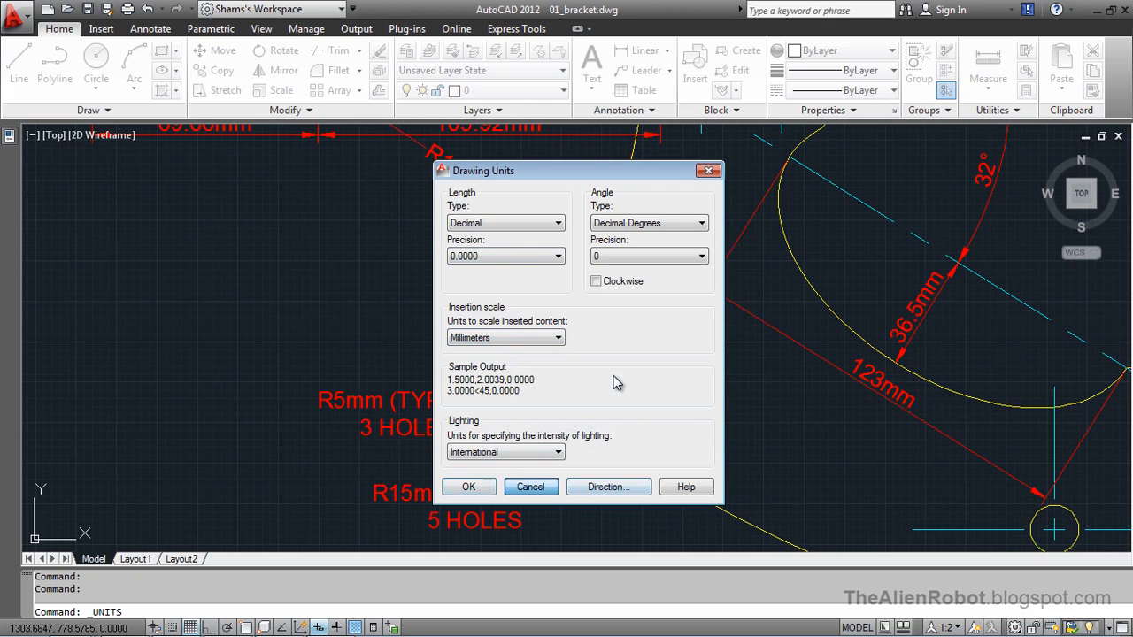
{"action": "scroll", "coordinate": [596, 298], "scroll_direction": "down", "scroll_amount": 1}
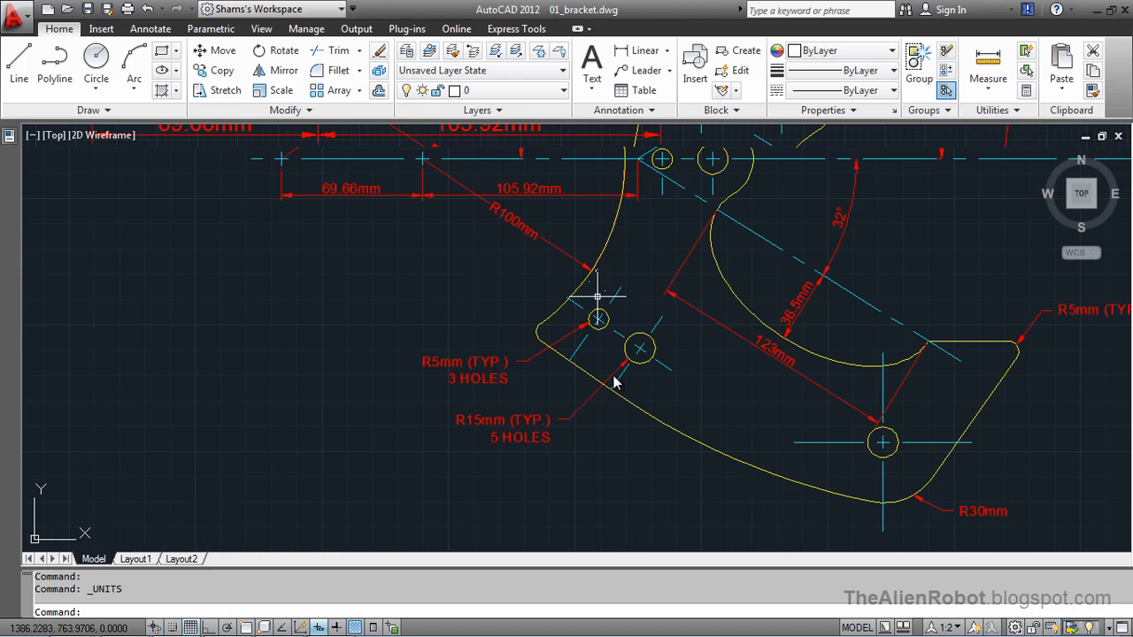
{"action": "scroll", "coordinate": [596, 298], "scroll_direction": "down", "scroll_amount": 1}
{"action": "mouse_move", "coordinate": [729, 233]}
{"action": "middle_mouse_down"}
{"action": "mouse_move", "coordinate": [666, 306]}
{"action": "mouse_move", "coordinate": [627, 380]}
{"action": "middle_mouse_up"}
{"action": "scroll", "coordinate": [623, 378], "scroll_direction": "down", "scroll_amount": 1}
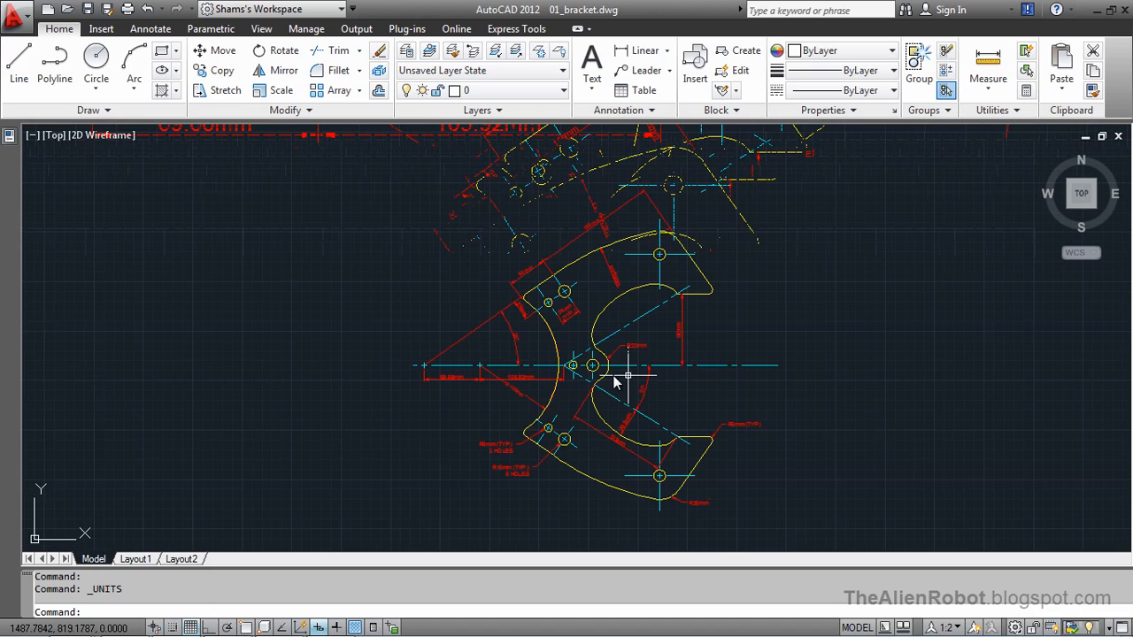